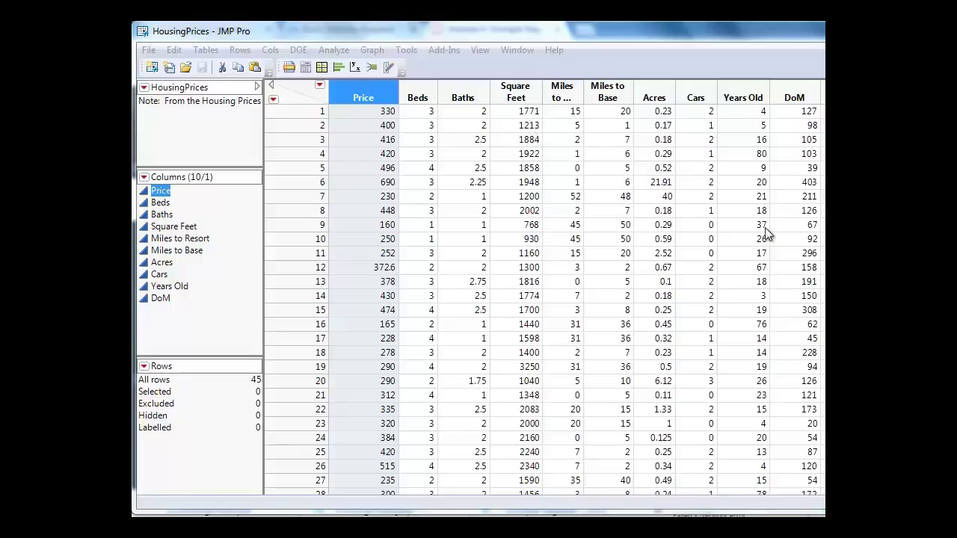
Step: Fit a standard least squares model with Price as the response and all columns from Beds to DoM as effects
{"action": "left_click", "coordinate": [345, 56]}
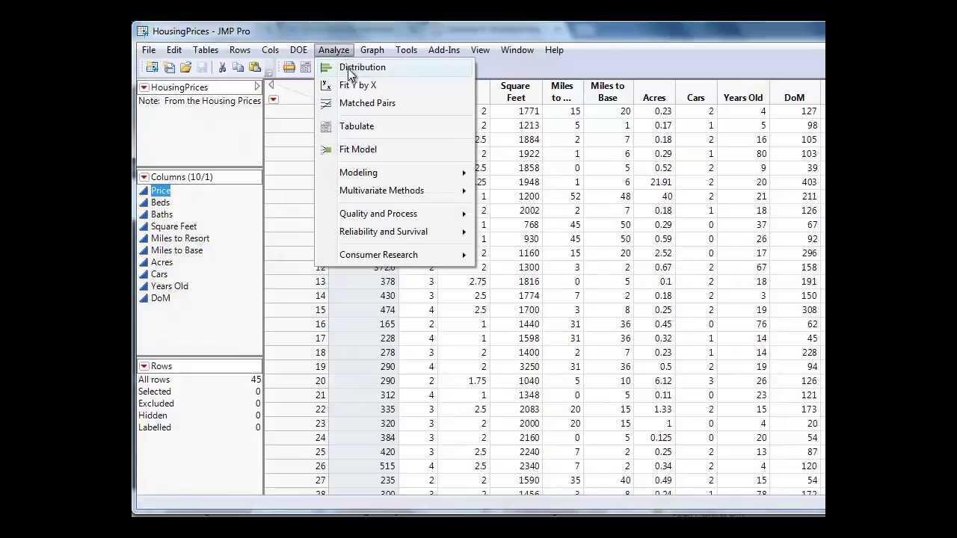
{"action": "left_click", "coordinate": [365, 148]}
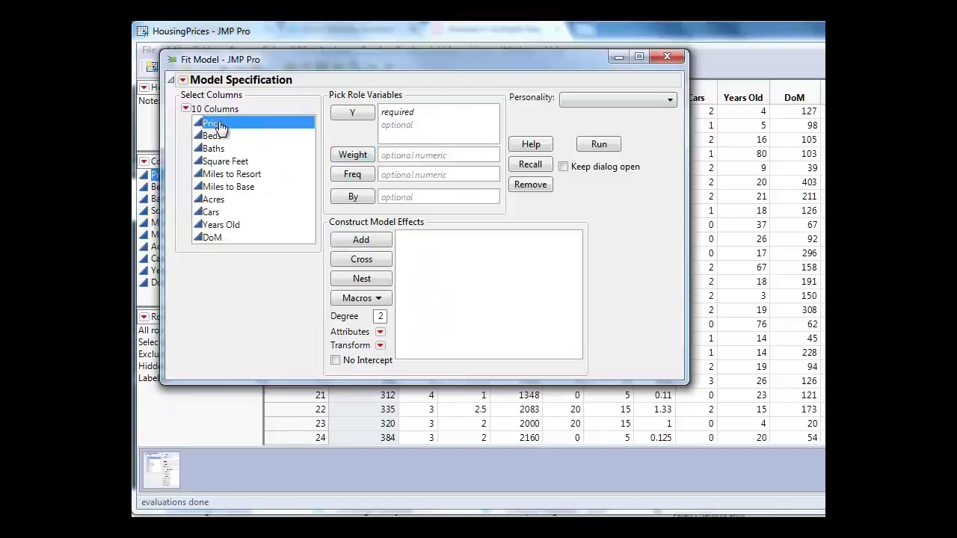
{"action": "left_click", "coordinate": [364, 113]}
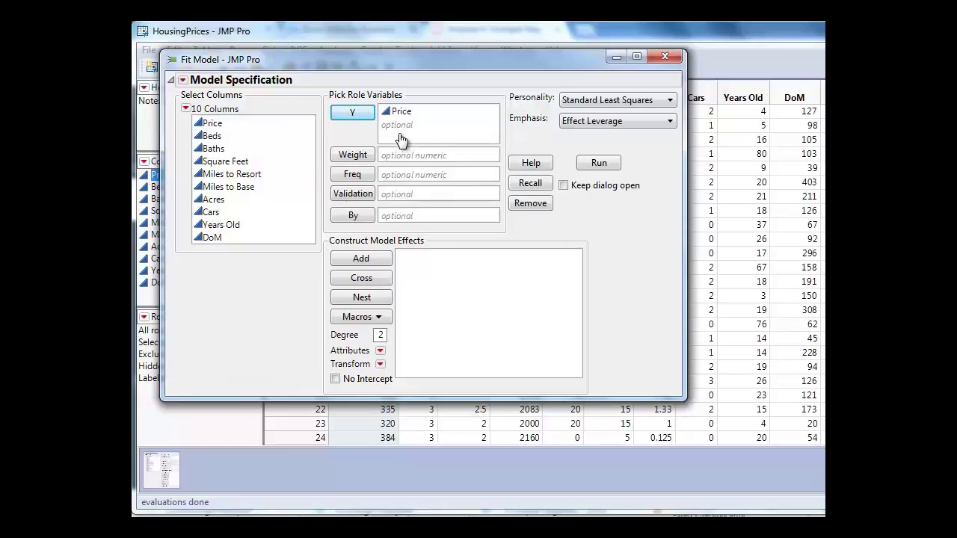
{"action": "left_click_drag", "start_coordinate": [211, 135], "coordinate": [213, 237]}
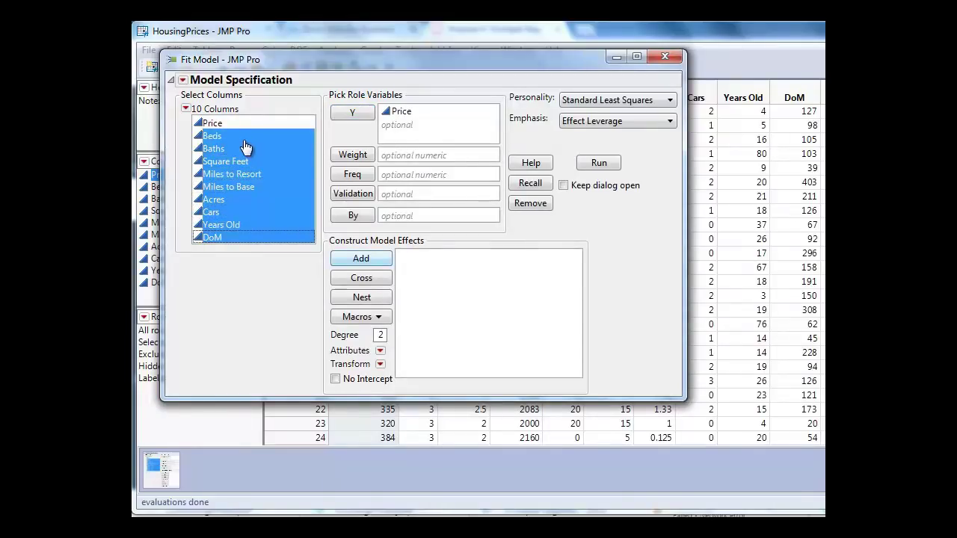
{"action": "key", "text": "Return"}
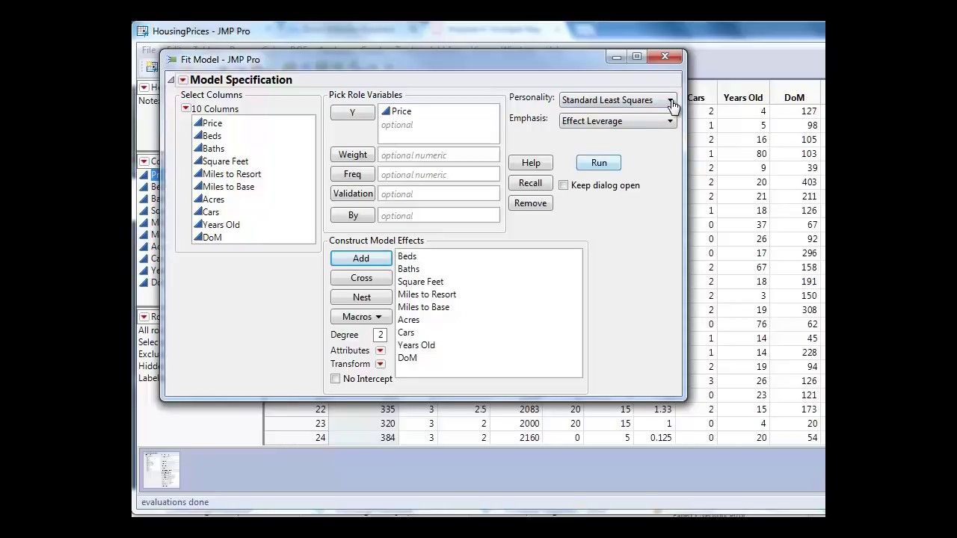
{"action": "left_click", "coordinate": [600, 164]}
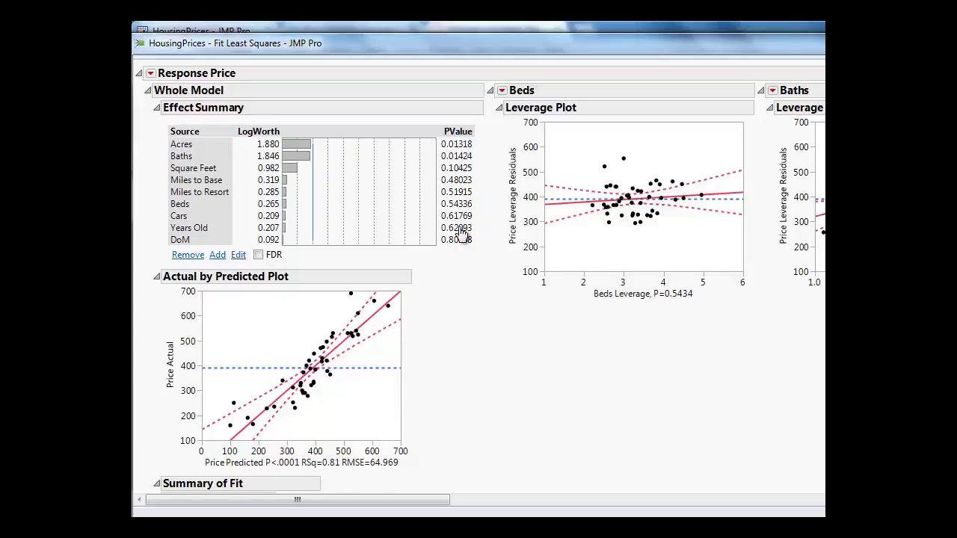
Step: Add the VIF column to the Parameter Estimates table of the Price model
{"action": "scroll", "coordinate": [458, 212], "scroll_direction": "down", "scroll_amount": 10}
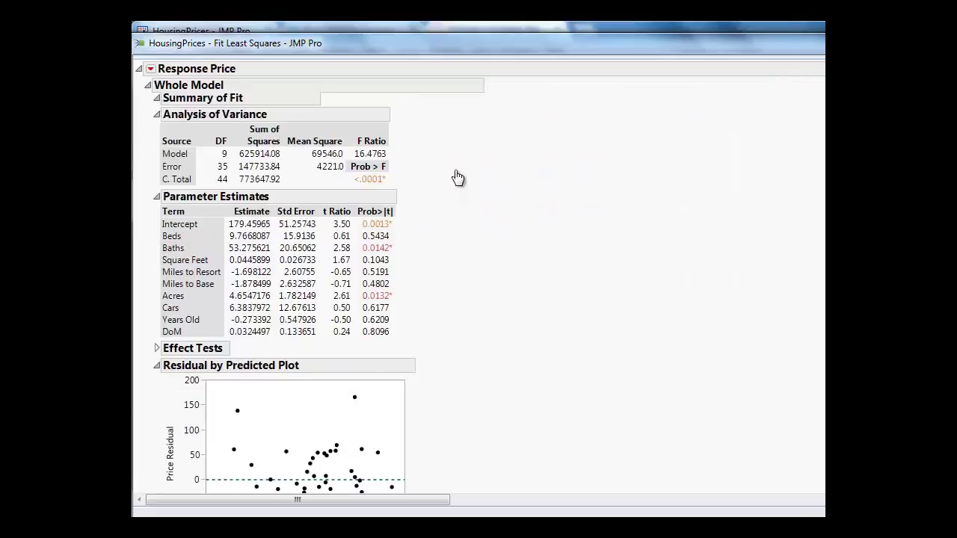
{"action": "right_click", "coordinate": [362, 240]}
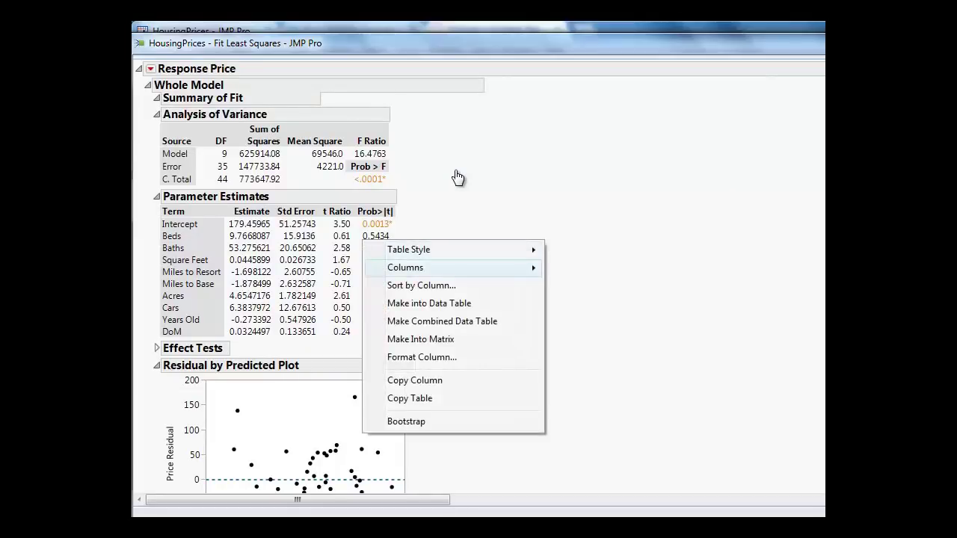
{"action": "mouse_move", "coordinate": [418, 266]}
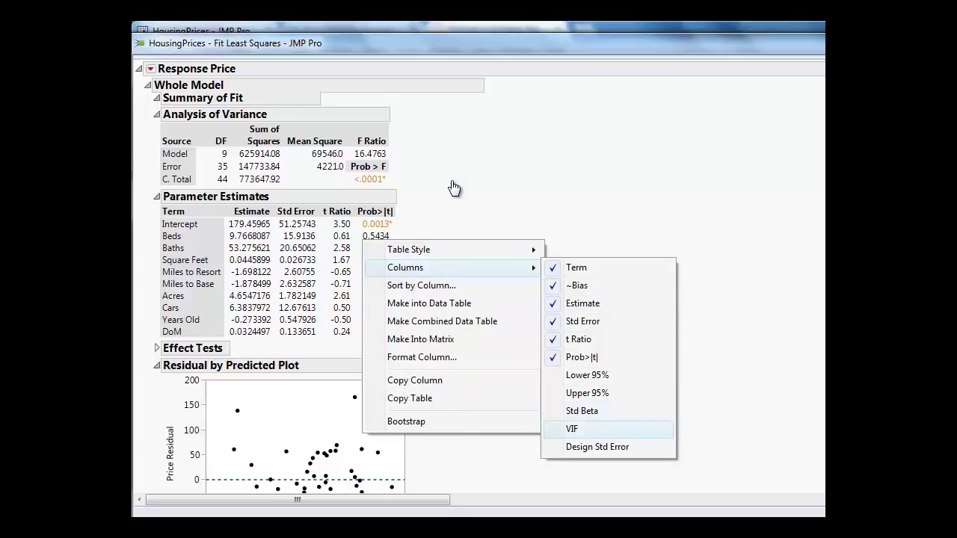
{"action": "left_click", "coordinate": [572, 429]}
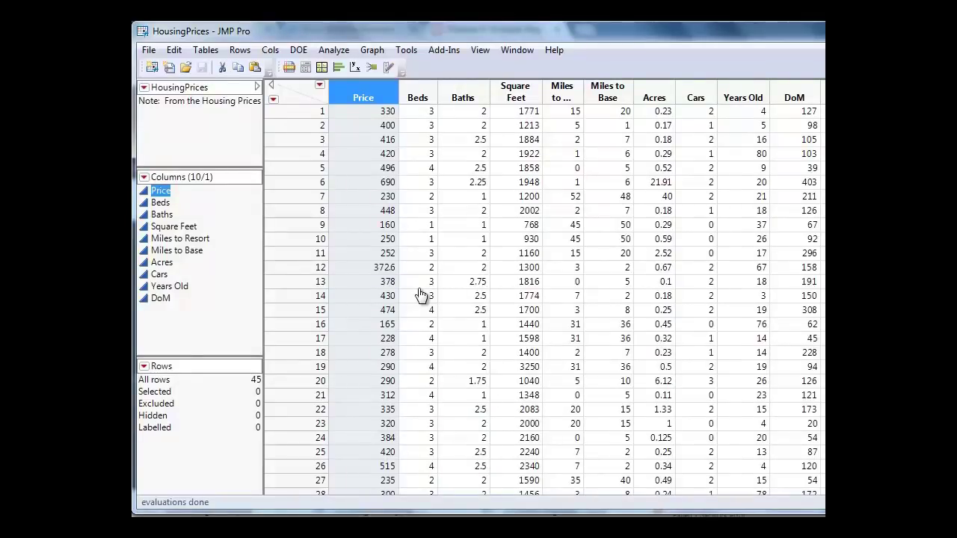
Step: Start a Multivariate correlation analysis from the HousingPrices data table
{"action": "key", "text": "alt+a"}
{"action": "key", "text": "Down"}
{"action": "key", "text": "Down"}
{"action": "key", "text": "Down"}
{"action": "key", "text": "Down"}
{"action": "key", "text": "Down"}
{"action": "key", "text": "Down"}
{"action": "key", "text": "Down"}
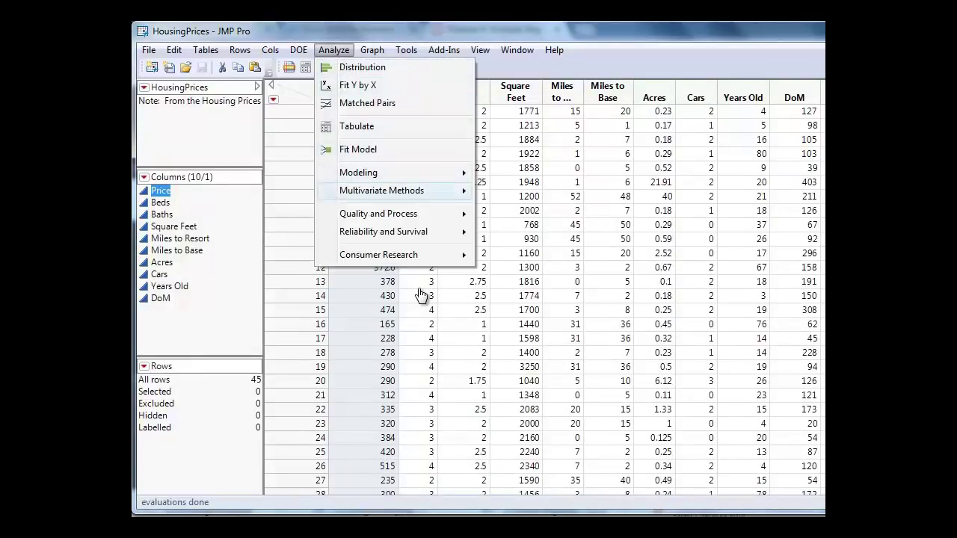
{"action": "key", "text": "Right"}
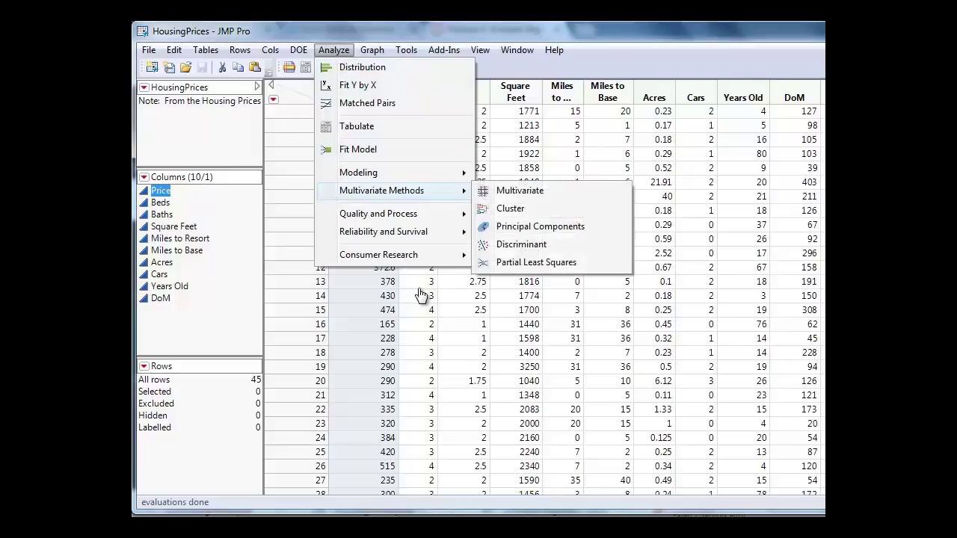
{"action": "key", "text": "Down"}
{"action": "key", "text": "Return"}
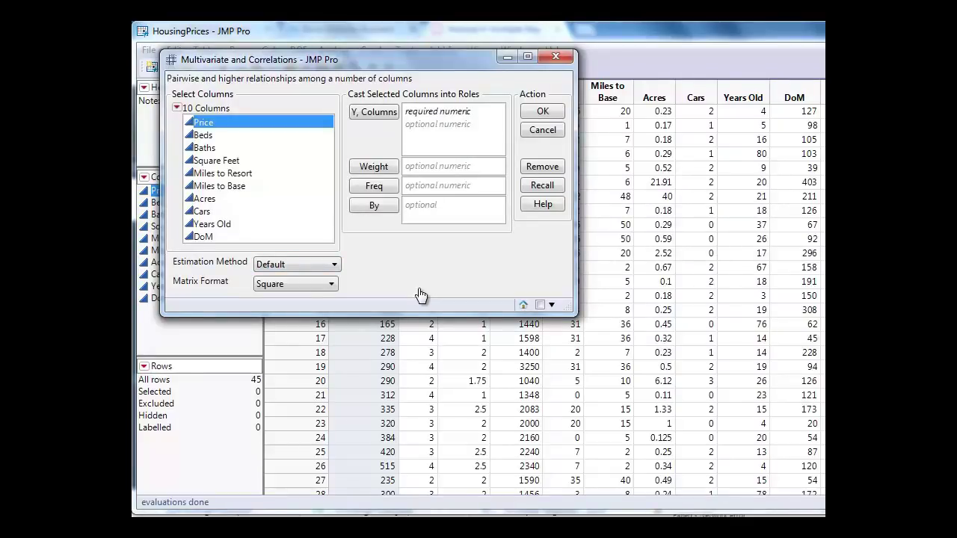
Step: Assign all ten columns from Price to DoM as Y variables and run the correlation analysis
{"action": "key", "text": "End"}
{"action": "key", "text": "shift+Up"}
{"action": "key", "text": "shift+Up"}
{"action": "key", "text": "shift+Up"}
{"action": "key", "text": "shift+Up"}
{"action": "key", "text": "shift+Up"}
{"action": "key", "text": "shift+Up"}
{"action": "key", "text": "shift+Up"}
{"action": "key", "text": "shift+Up"}
{"action": "key", "text": "shift+Up"}
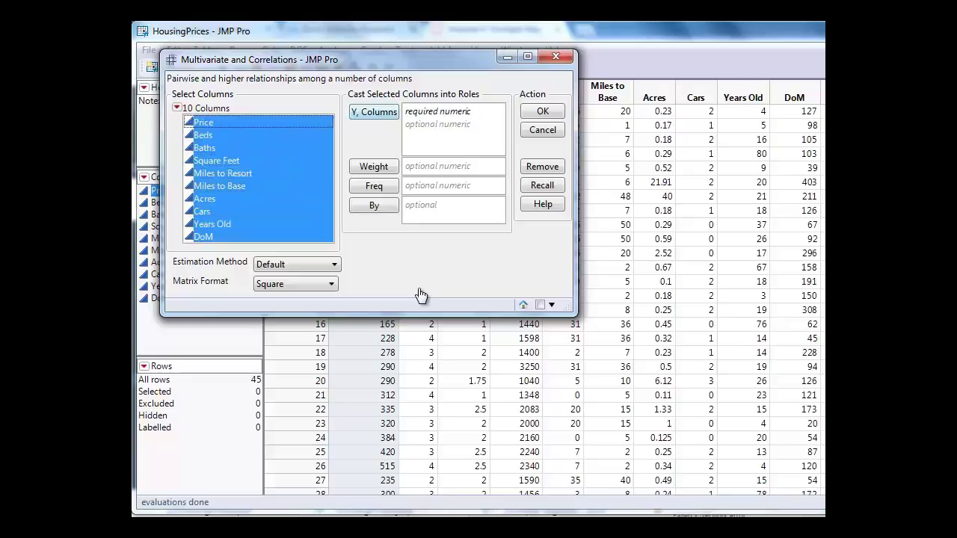
{"action": "key", "text": "Tab"}
{"action": "key", "text": "Return"}
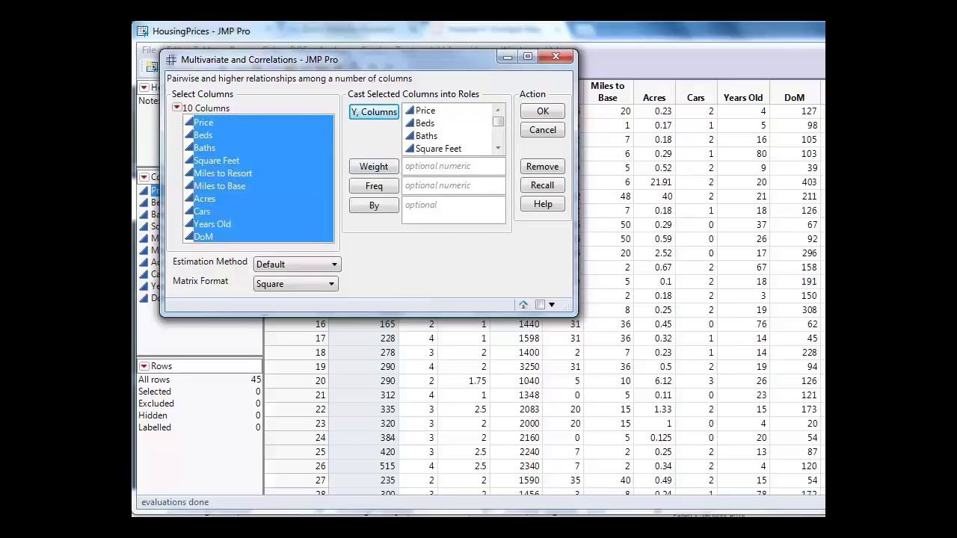
{"action": "left_click", "coordinate": [543, 111]}
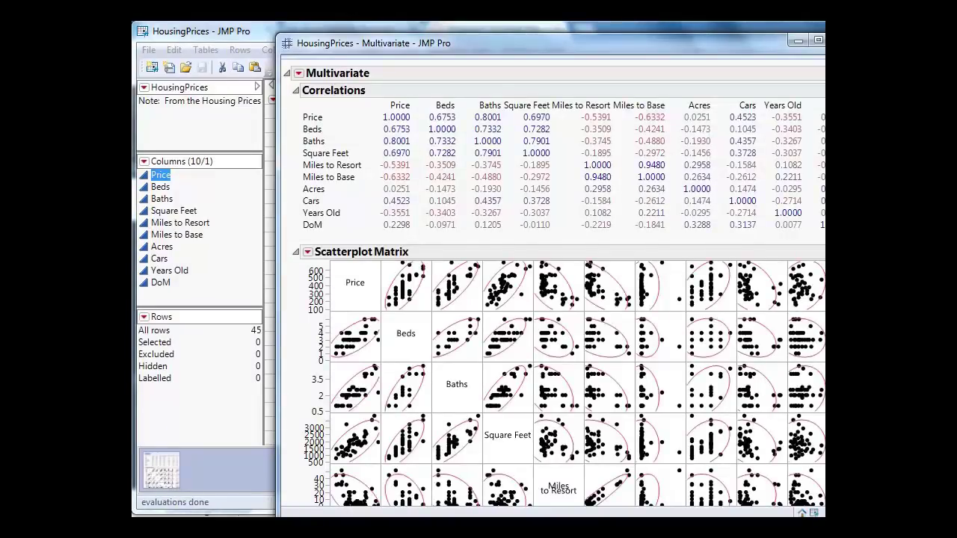
Step: Reposition and widen the Multivariate report window to fit the whole correlation table, and add Partial Correlations to the report
{"action": "left_click_drag", "start_coordinate": [553, 43], "coordinate": [444, 35]}
{"action": "left_click_drag", "start_coordinate": [756, 224], "coordinate": [824, 224]}
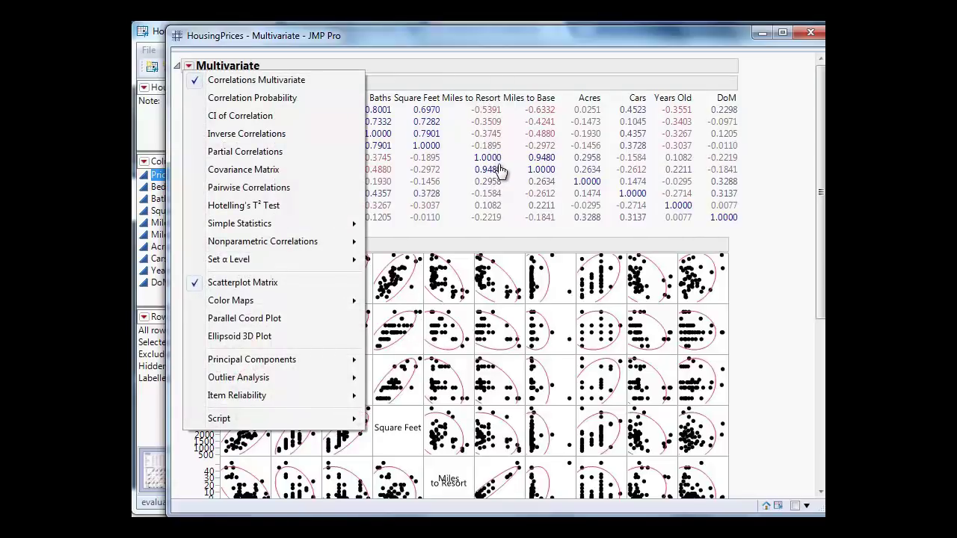
{"action": "left_click", "coordinate": [246, 153]}
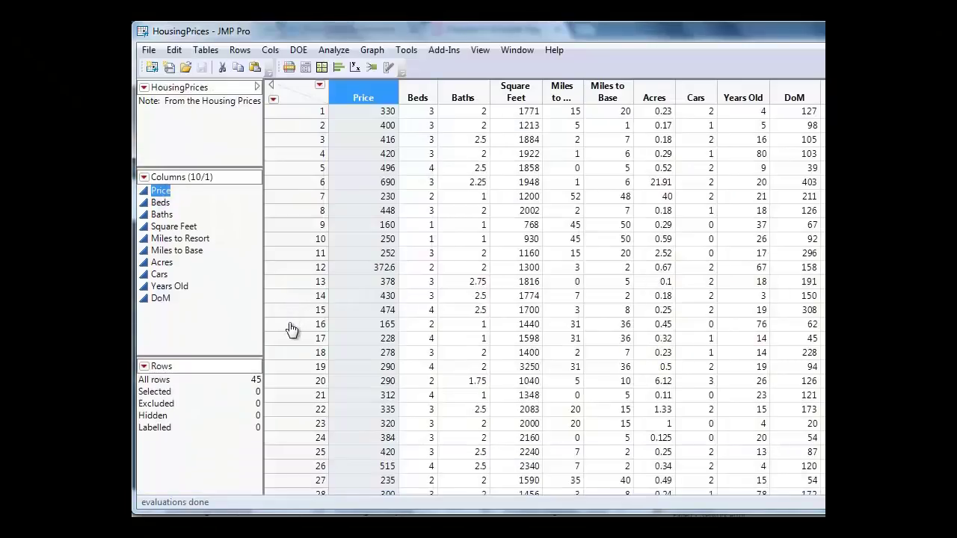
Step: Specify a new Fit Model with Price as the response and all other columns except Miles to Resort as effects
{"action": "key", "text": "alt+a"}
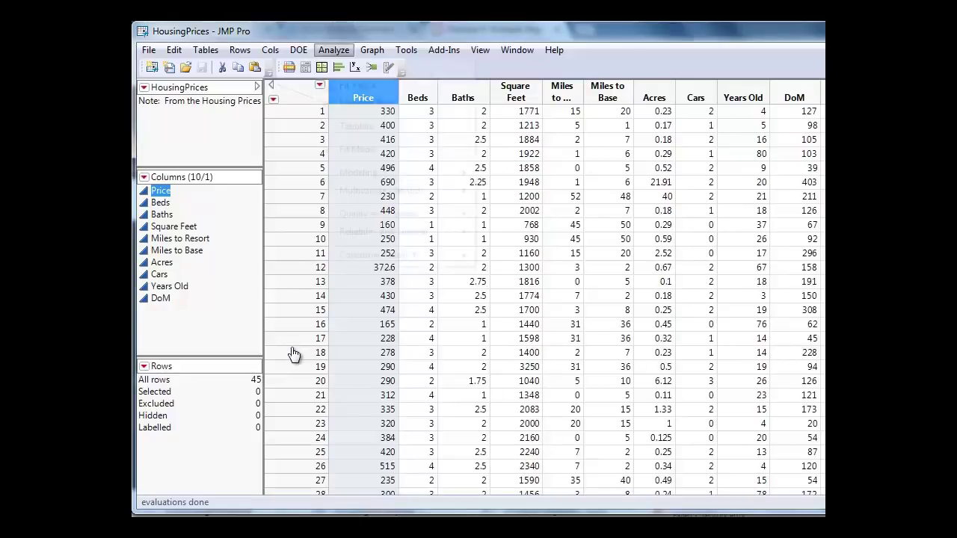
{"action": "key", "text": "f"}
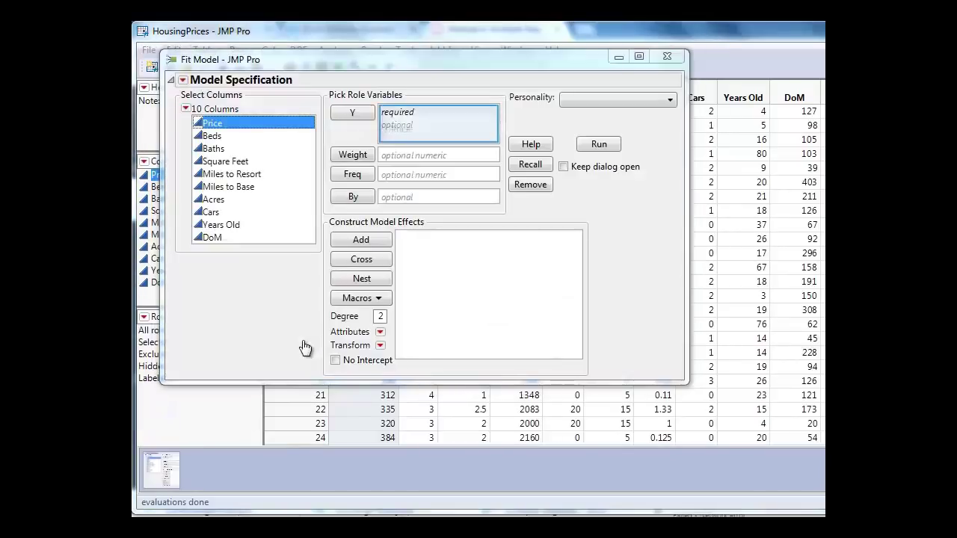
{"action": "left_click_drag", "start_coordinate": [212, 123], "coordinate": [400, 128]}
{"action": "left_click", "coordinate": [213, 136]}
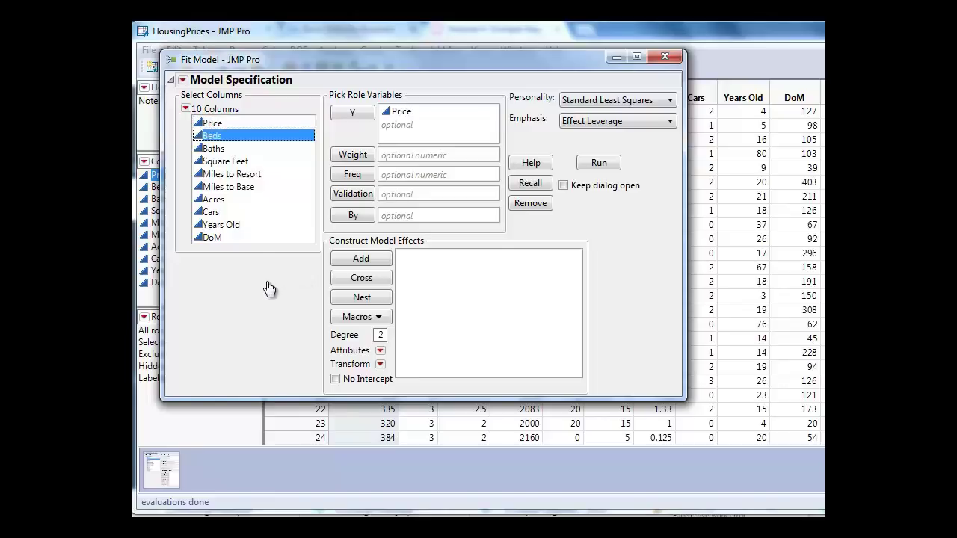
{"action": "key", "text": "shift+End"}
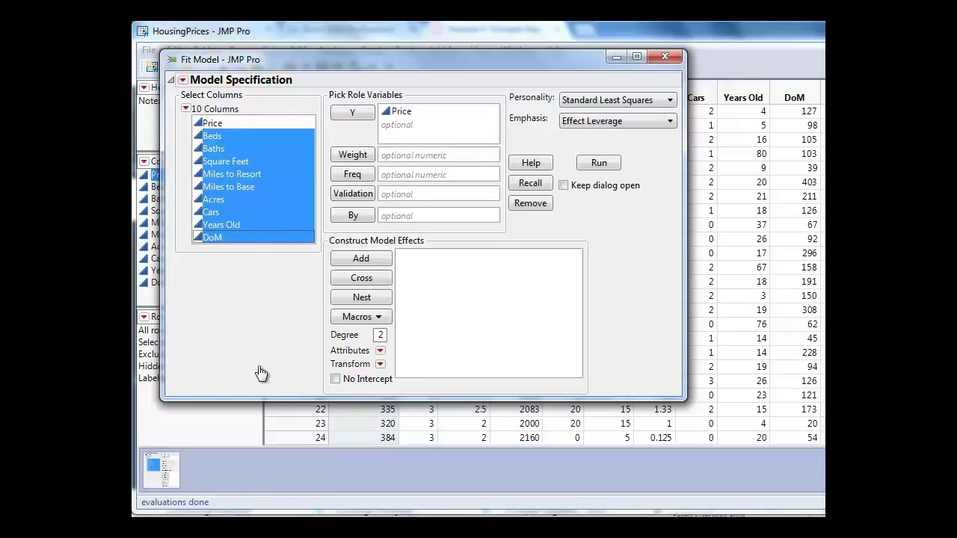
{"action": "left_click", "coordinate": [231, 174], "text": "ctrl"}
{"action": "left_click", "coordinate": [361, 259]}
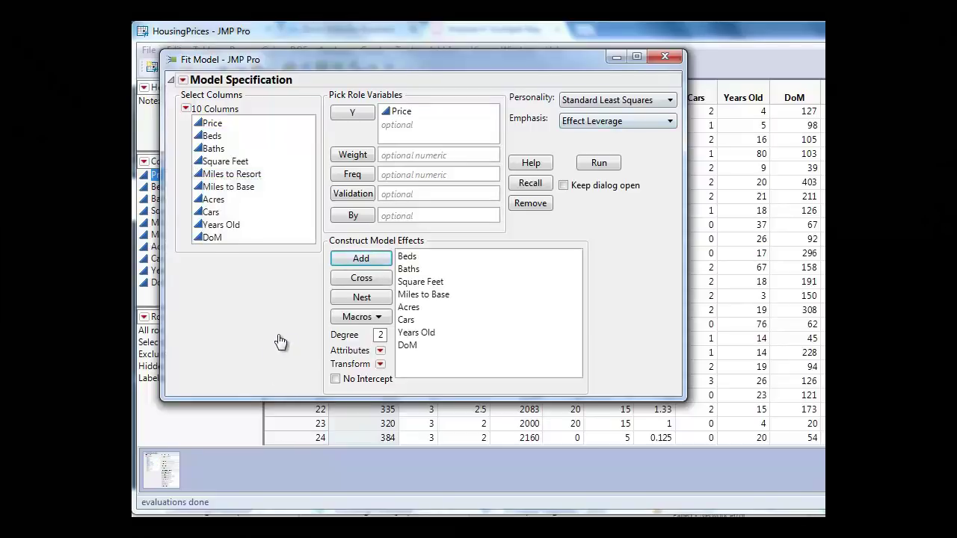
Step: Set the model personality to Stepwise and run it
{"action": "left_click", "coordinate": [618, 100]}
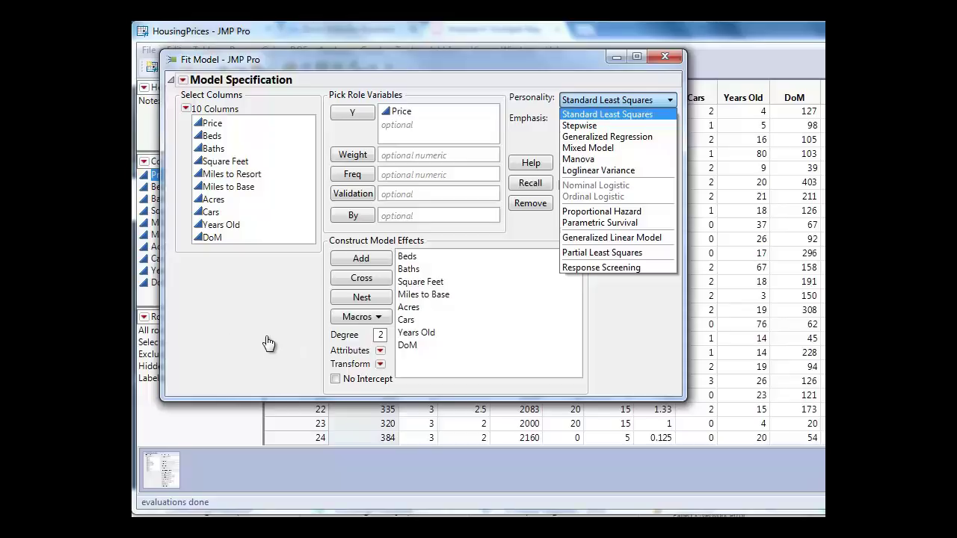
{"action": "key", "text": "Down"}
{"action": "key", "text": "Return"}
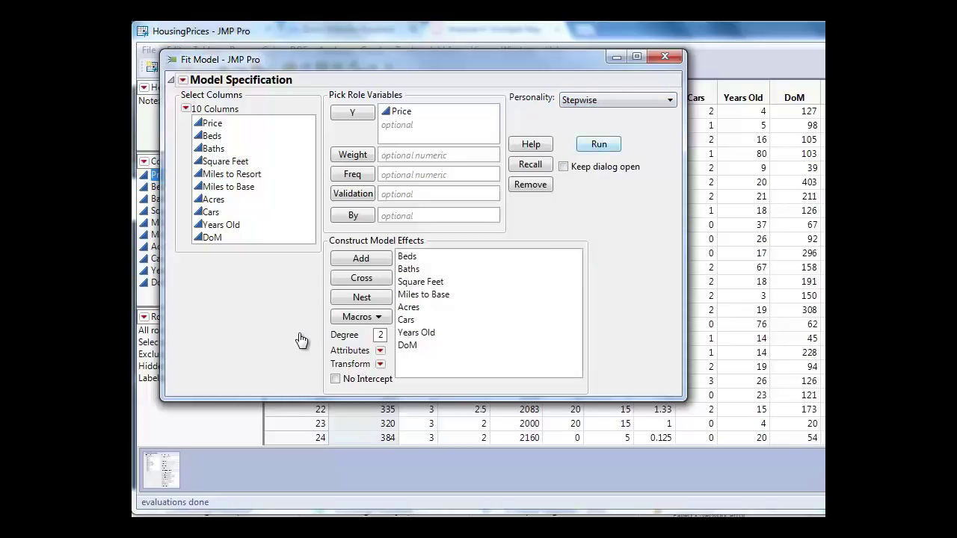
{"action": "key", "text": "Return"}
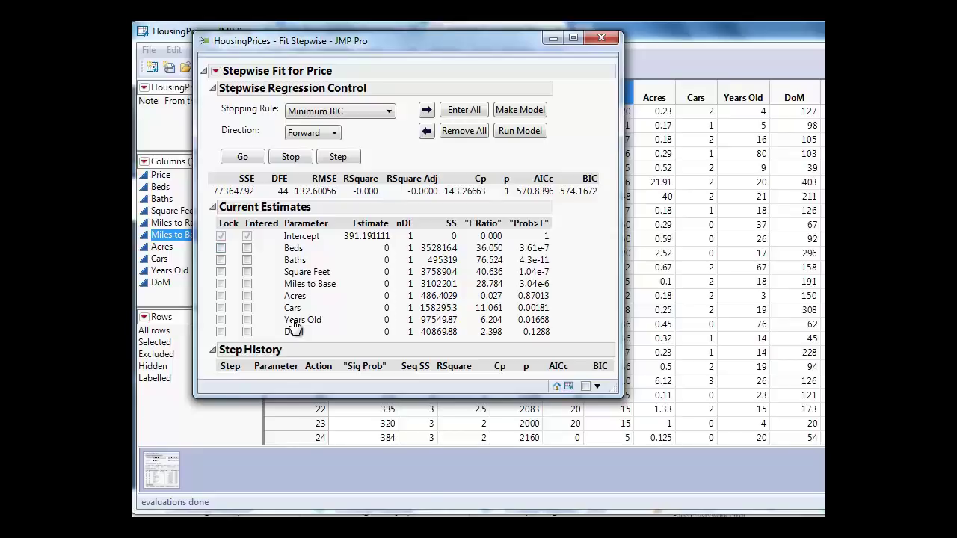
Step: Check the available selection directions, keep Forward with the Minimum BIC stopping rule, and run the stepwise selection
{"action": "key", "text": "alt+Down"}
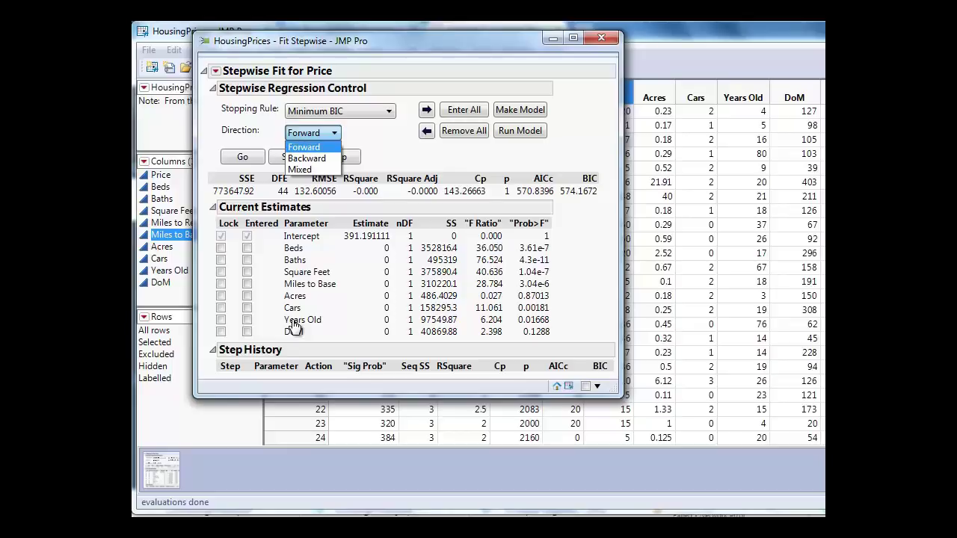
{"action": "key", "text": "Escape"}
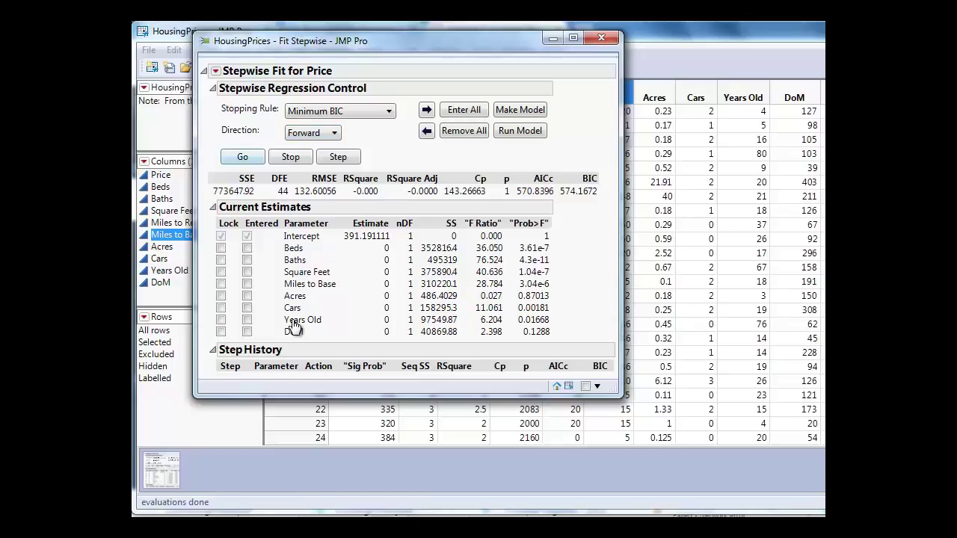
{"action": "left_click", "coordinate": [243, 158]}
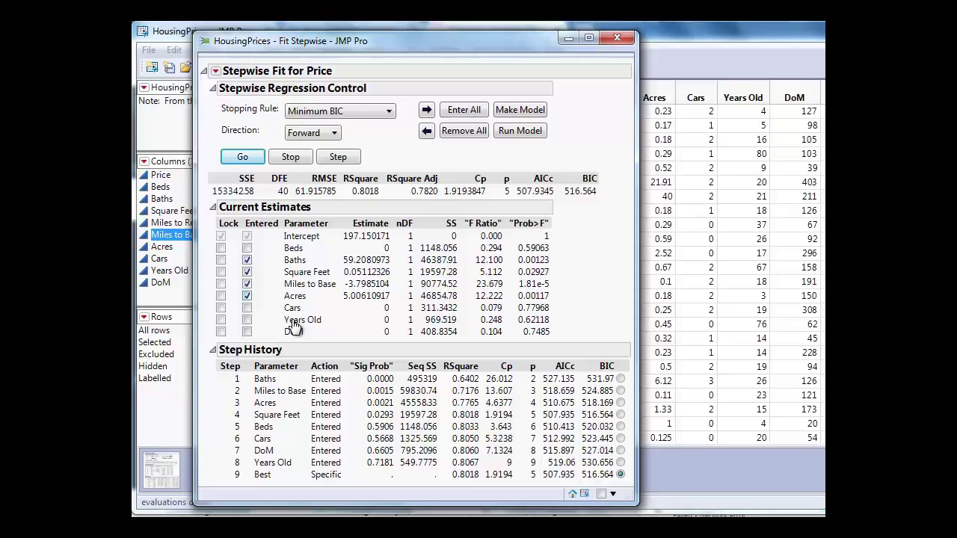
Step: Make a model from the selected stepwise terms, run it as Standard Least Squares, and review the fit report
{"action": "left_click", "coordinate": [519, 110]}
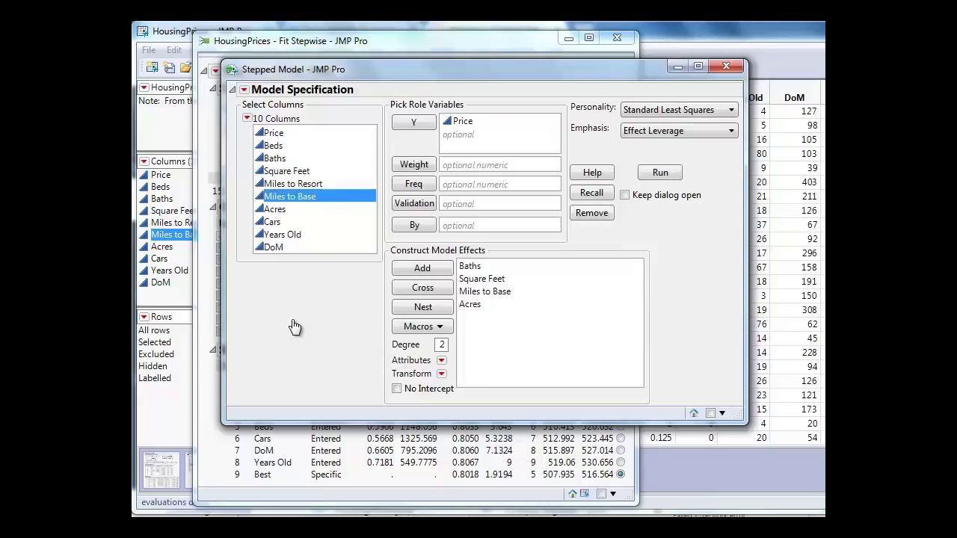
{"action": "key", "text": "Return"}
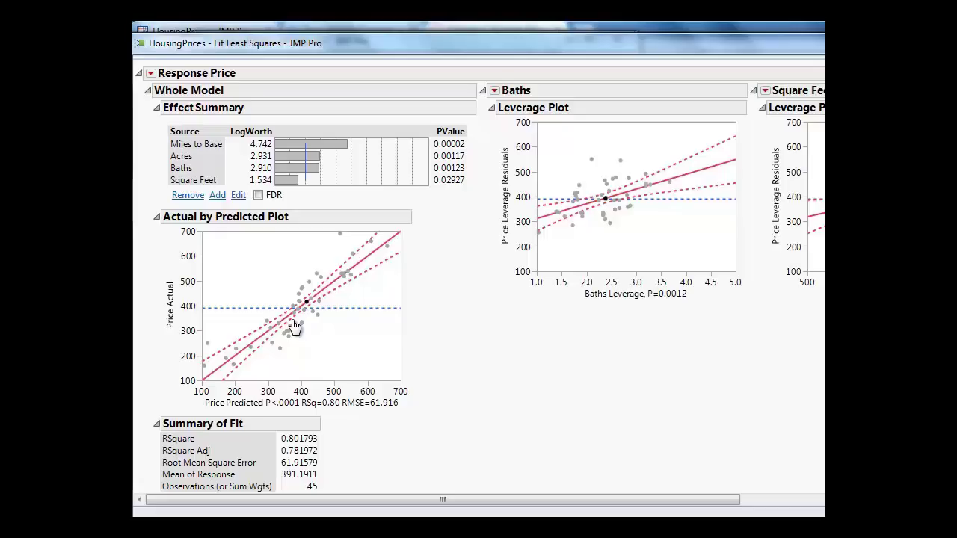
{"action": "scroll", "coordinate": [295, 326], "scroll_direction": "down", "scroll_amount": 5}
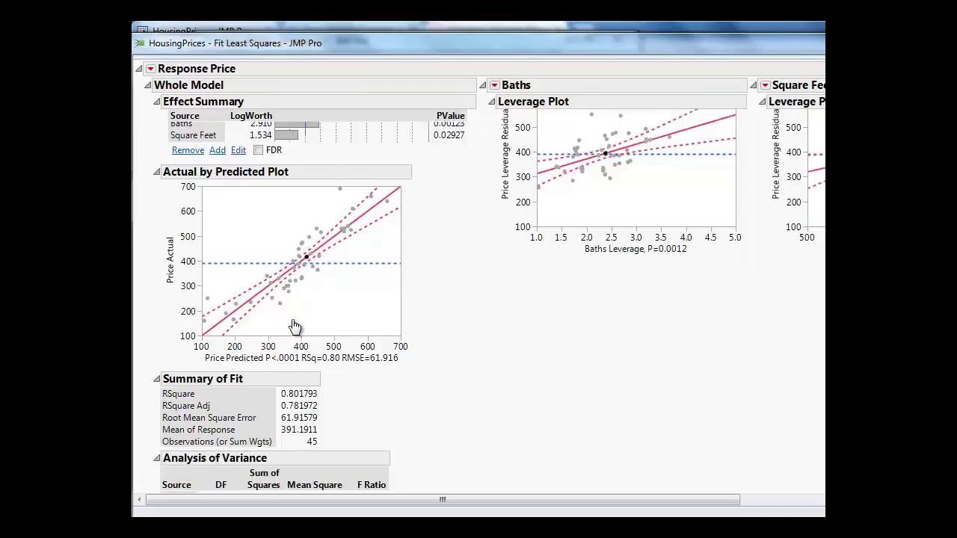
{"action": "scroll", "coordinate": [295, 327], "scroll_direction": "down", "scroll_amount": 4}
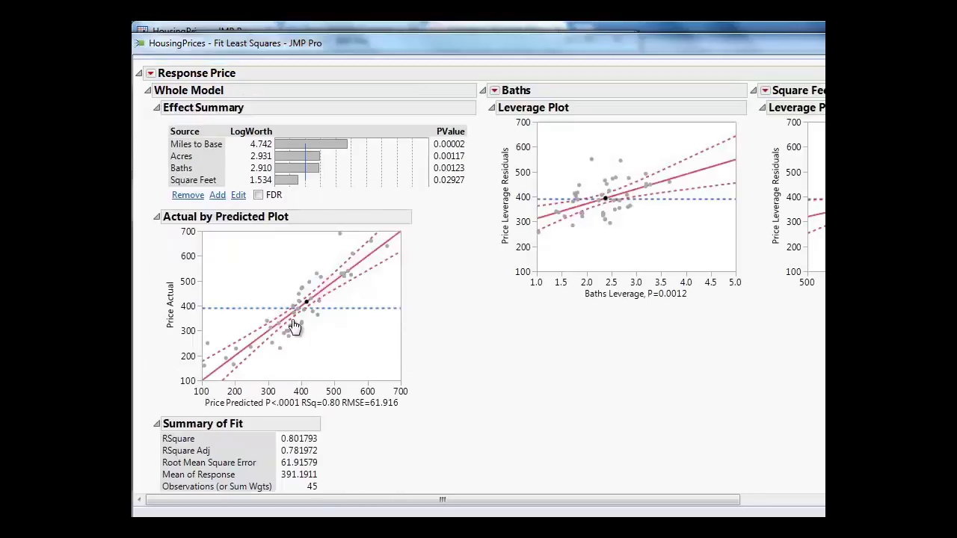
Step: Add the Prediction Profiler to the Price fit report and set its Square Feet value to 2145
{"action": "left_click", "coordinate": [150, 74]}
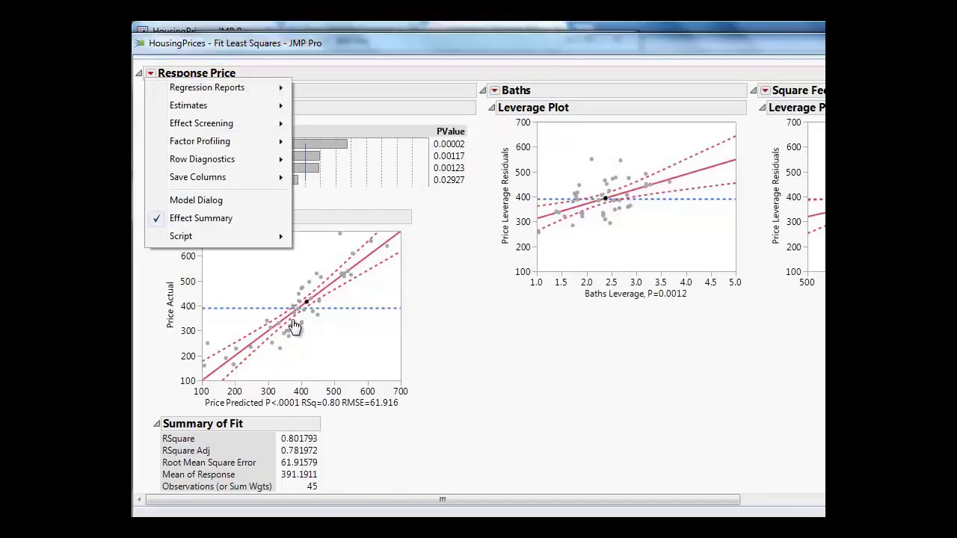
{"action": "mouse_move", "coordinate": [200, 141]}
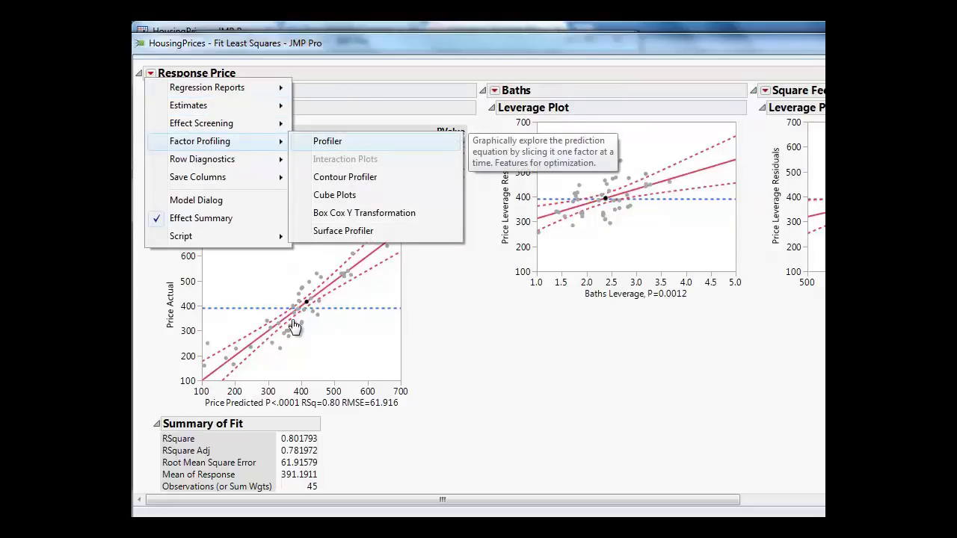
{"action": "left_click", "coordinate": [327, 141]}
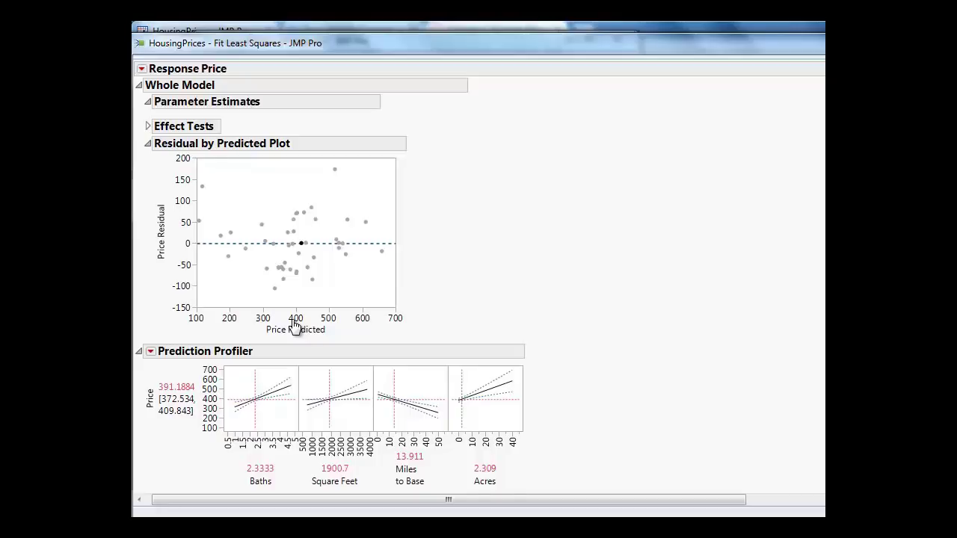
{"action": "mouse_move", "coordinate": [329, 400]}
{"action": "left_mouse_down"}
{"action": "mouse_move", "coordinate": [363, 400]}
{"action": "mouse_move", "coordinate": [310, 400]}
{"action": "left_mouse_up"}
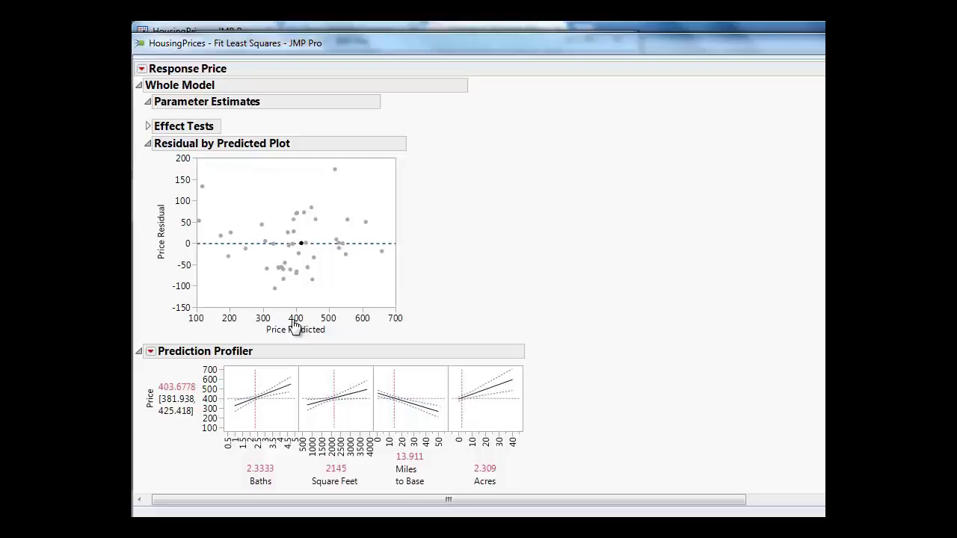
Step: Save the fitted model's prediction formula for Price as a new column in the data table
{"action": "scroll", "coordinate": [295, 325], "scroll_direction": "up", "scroll_amount": 8}
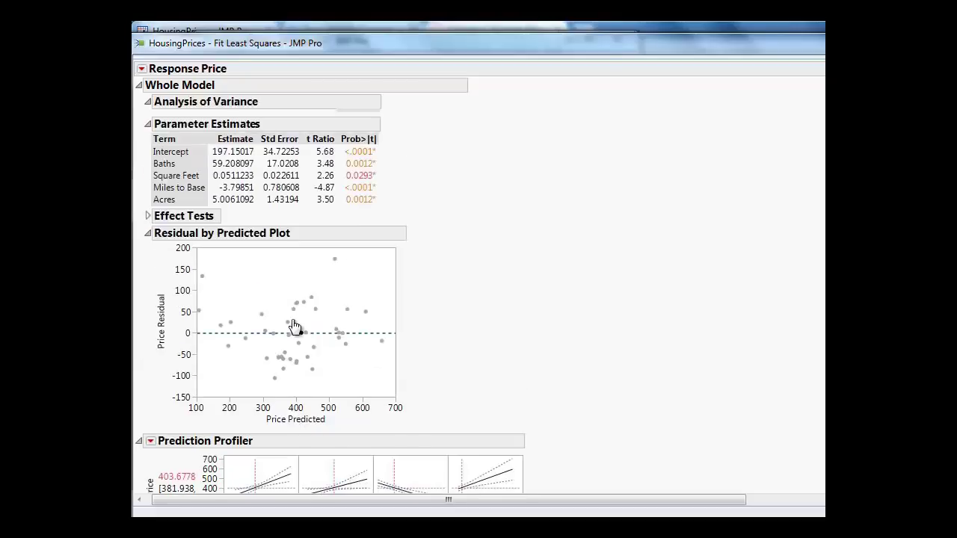
{"action": "scroll", "coordinate": [295, 327], "scroll_direction": "up", "scroll_amount": 8}
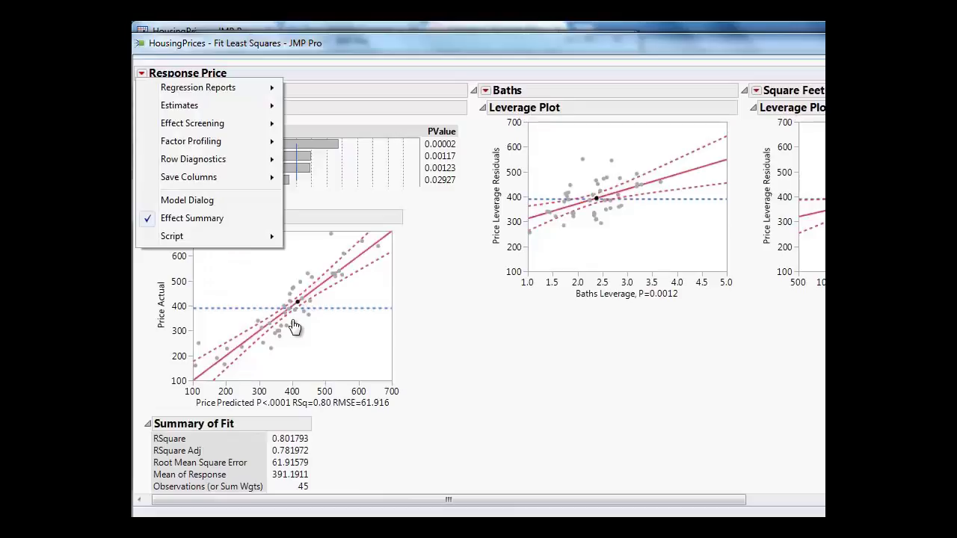
{"action": "key", "text": "Down"}
{"action": "key", "text": "Down"}
{"action": "key", "text": "Down"}
{"action": "key", "text": "Down"}
{"action": "key", "text": "Down"}
{"action": "key", "text": "Down"}
{"action": "key", "text": "Right"}
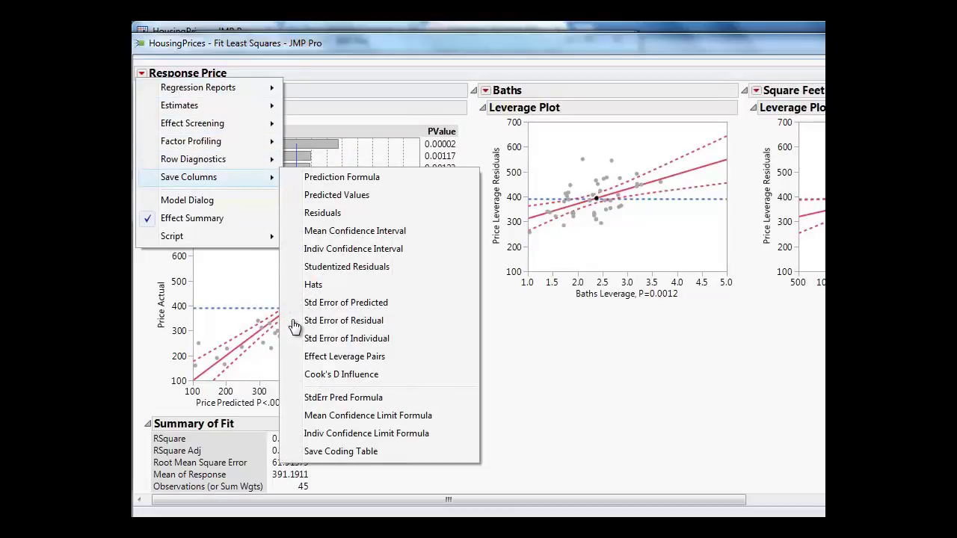
{"action": "key", "text": "Down"}
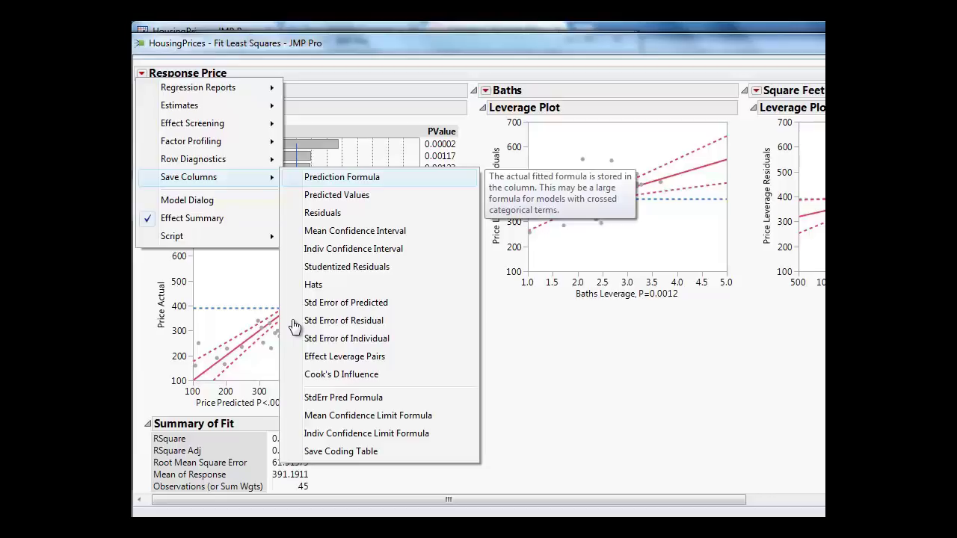
{"action": "key", "text": "Return"}
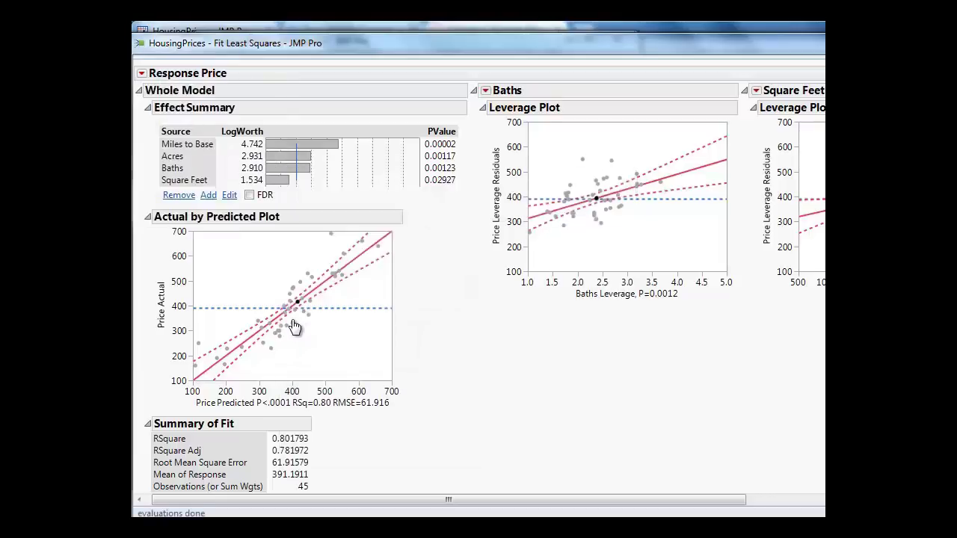
Step: In the HousingPrices data table, add a new row 46 with Baths 3, Square Feet 2000, Miles to Base 8 and Acres 0.25
{"action": "key", "text": "alt+Tab"}
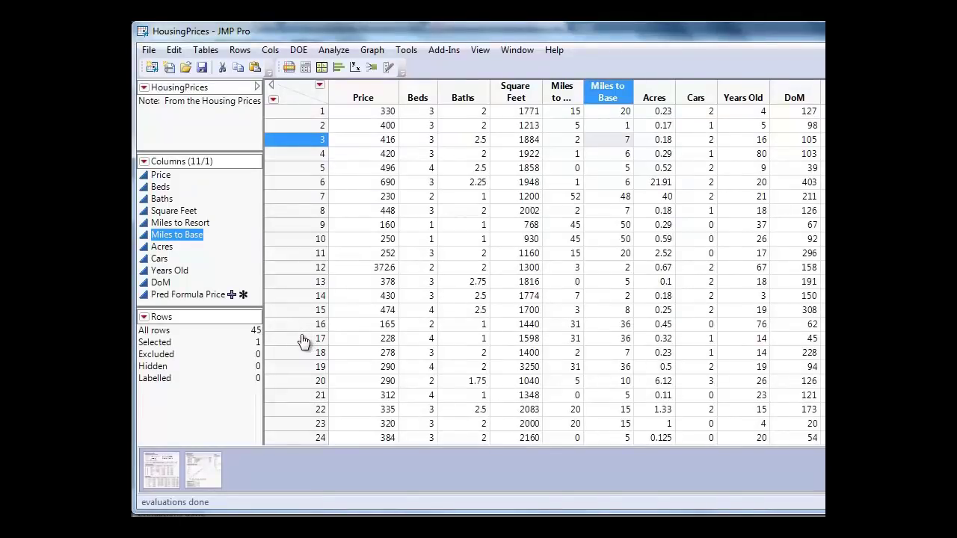
{"action": "scroll", "coordinate": [299, 333], "scroll_direction": "down", "scroll_amount": 7}
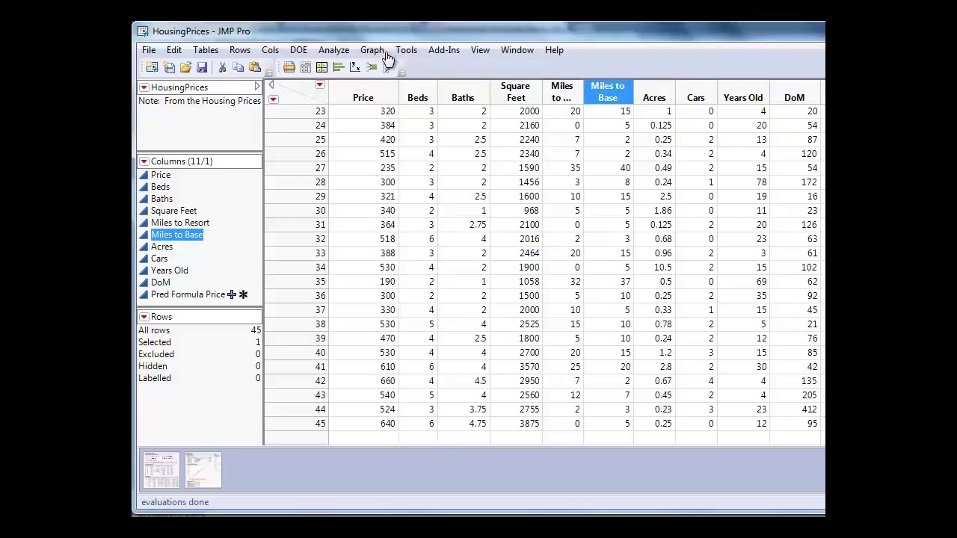
{"action": "left_click", "coordinate": [464, 438]}
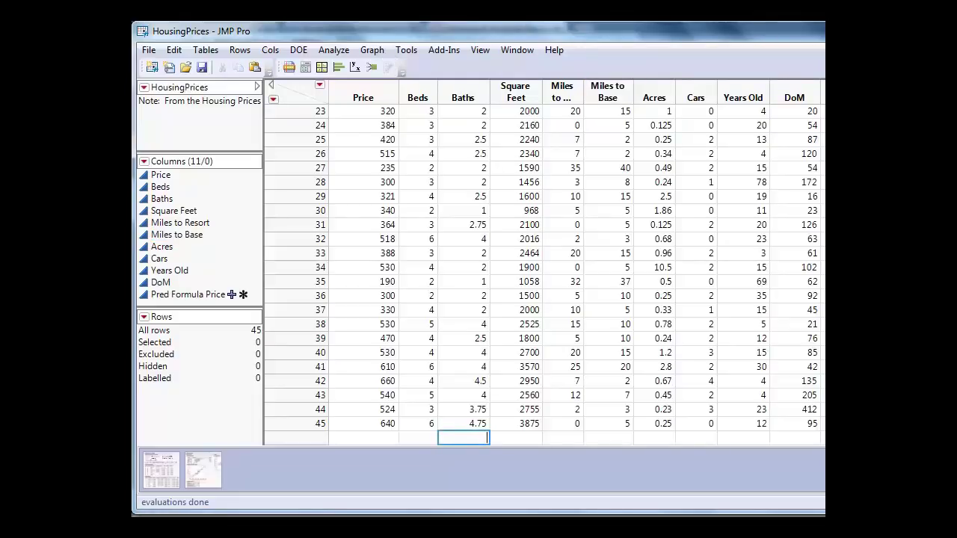
{"action": "type", "text": "3"}
{"action": "key", "text": "Tab"}
{"action": "type", "text": "2"}
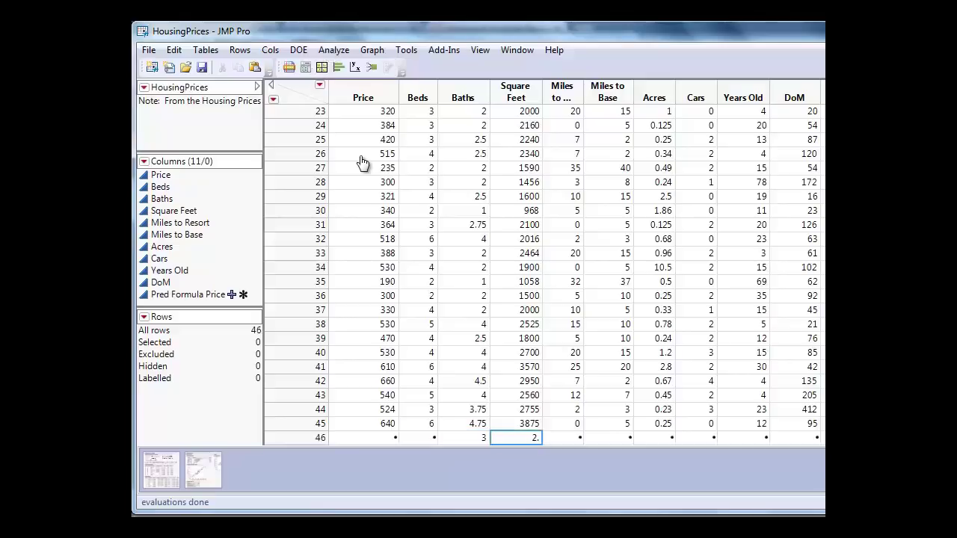
{"action": "type", "text": "000"}
{"action": "key", "text": "Tab"}
{"action": "key", "text": "Tab"}
{"action": "type", "text": "8"}
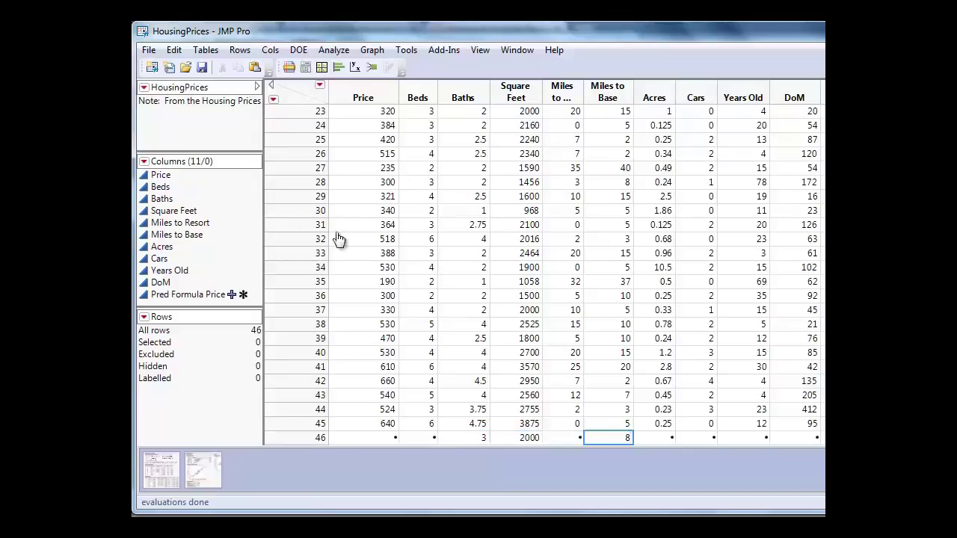
{"action": "key", "text": "Tab"}
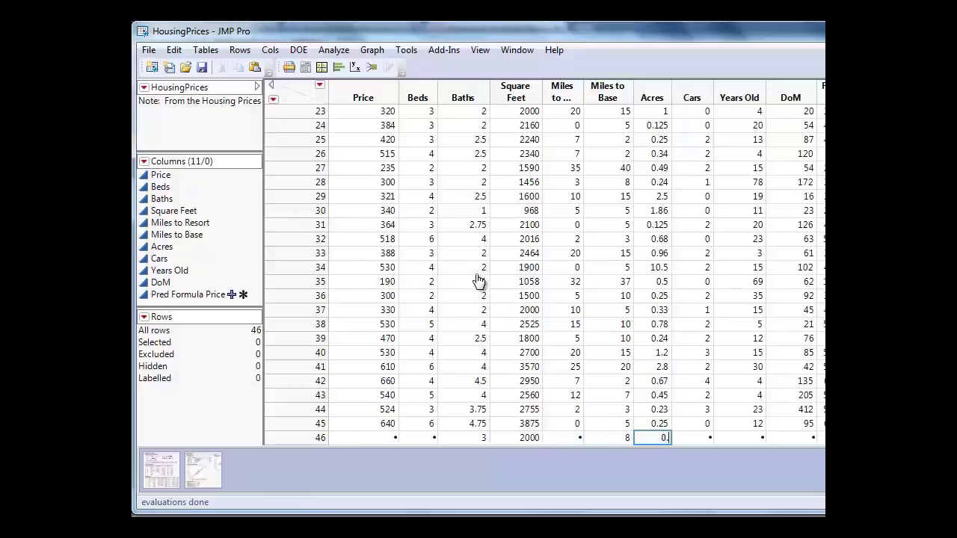
{"action": "type", "text": "0.25"}
{"action": "key", "text": "Tab"}
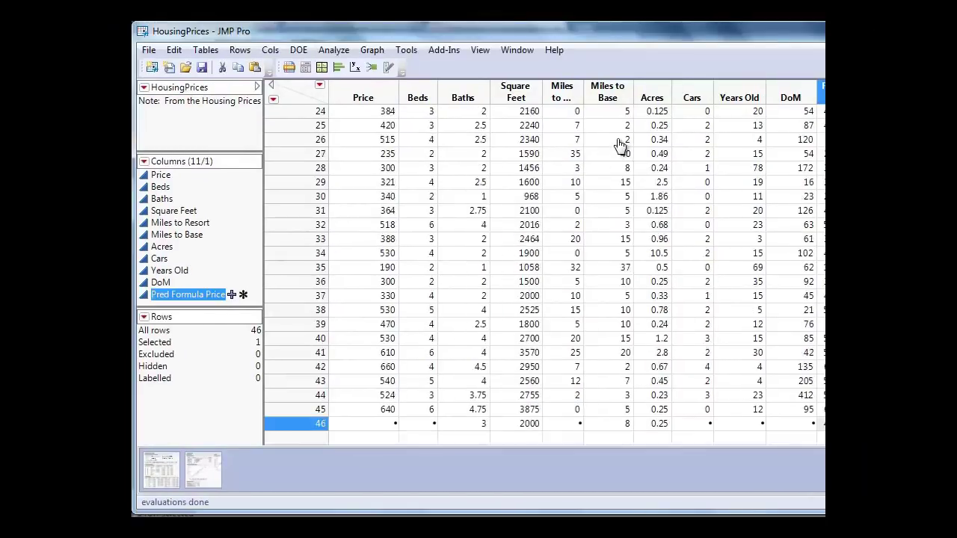
Step: Set up another Fit Model with Price as the response and every other column except Miles to Resort as model effects
{"action": "scroll", "coordinate": [609, 148], "scroll_direction": "up", "scroll_amount": 8}
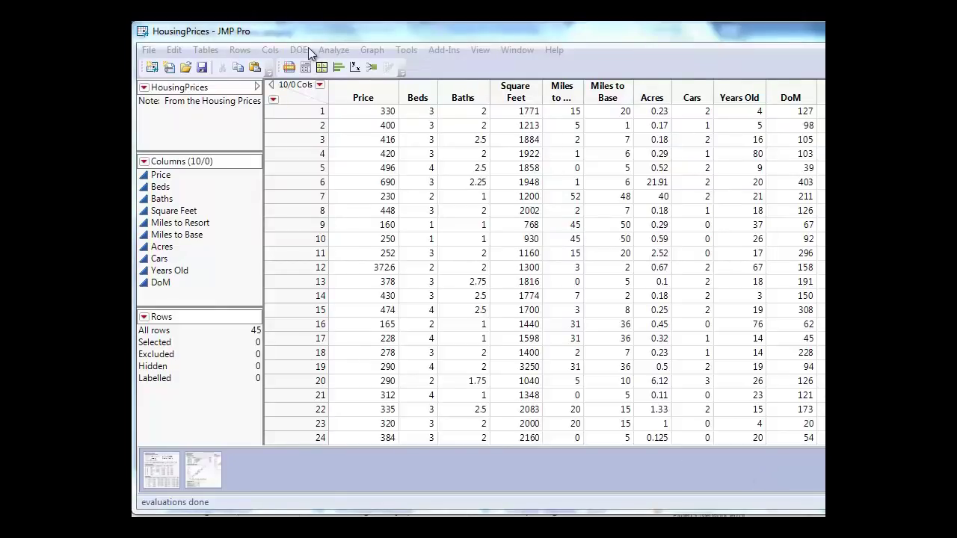
{"action": "left_click", "coordinate": [336, 51]}
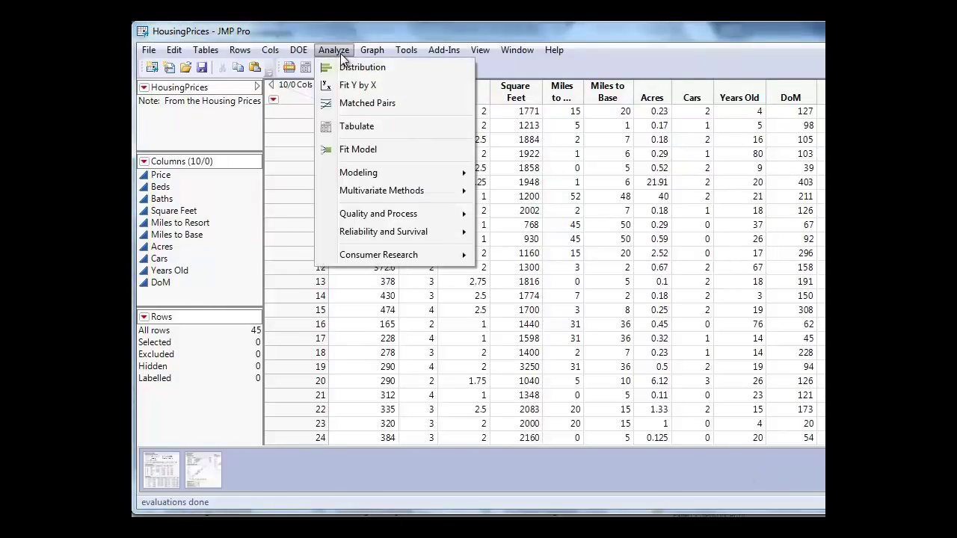
{"action": "left_click", "coordinate": [362, 150]}
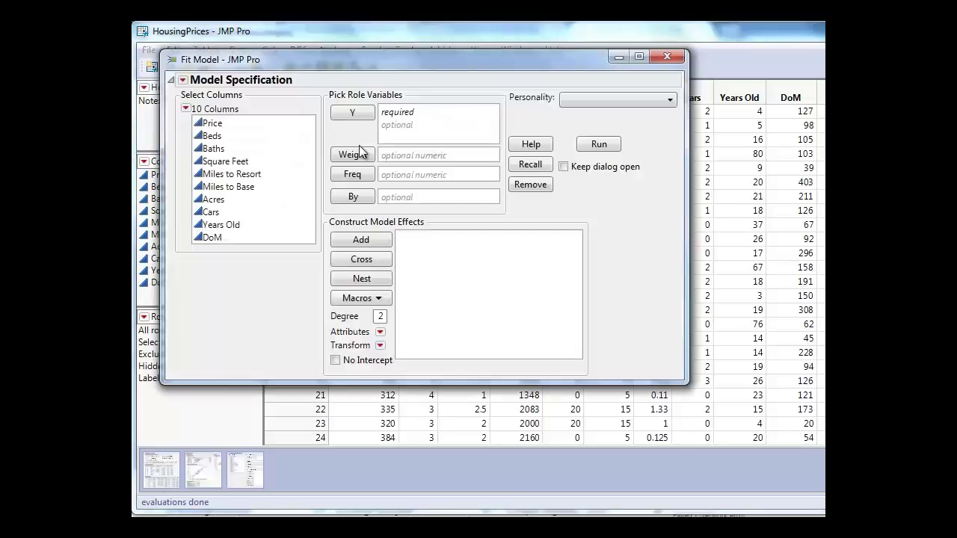
{"action": "left_click", "coordinate": [212, 123]}
{"action": "left_click", "coordinate": [354, 116]}
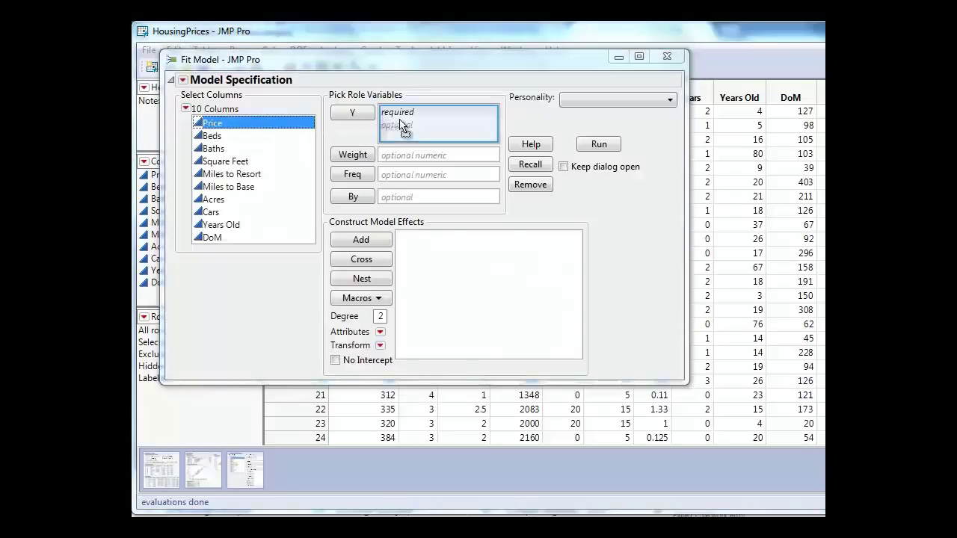
{"action": "left_click", "coordinate": [243, 137]}
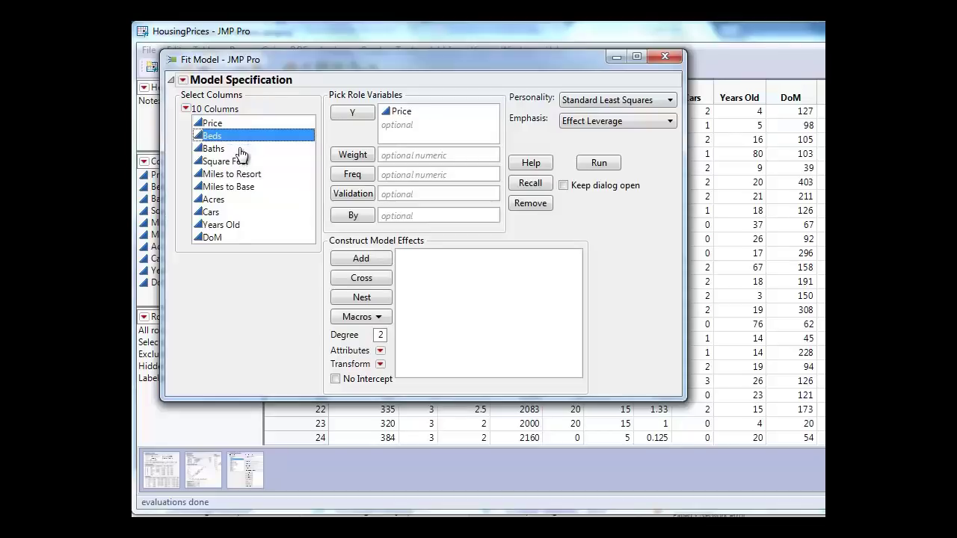
{"action": "left_click", "coordinate": [239, 238], "text": "shift"}
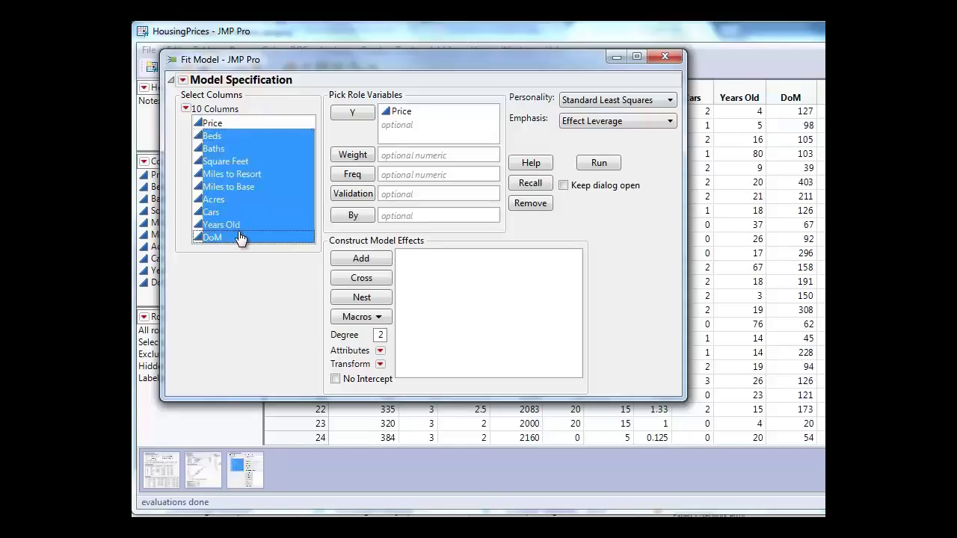
{"action": "left_click", "coordinate": [236, 176], "text": "ctrl"}
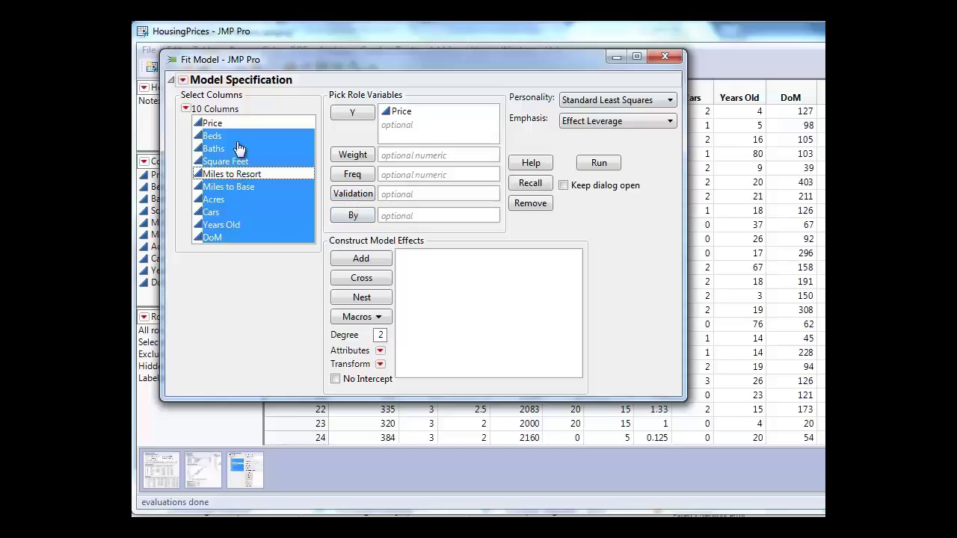
{"action": "left_click", "coordinate": [379, 261]}
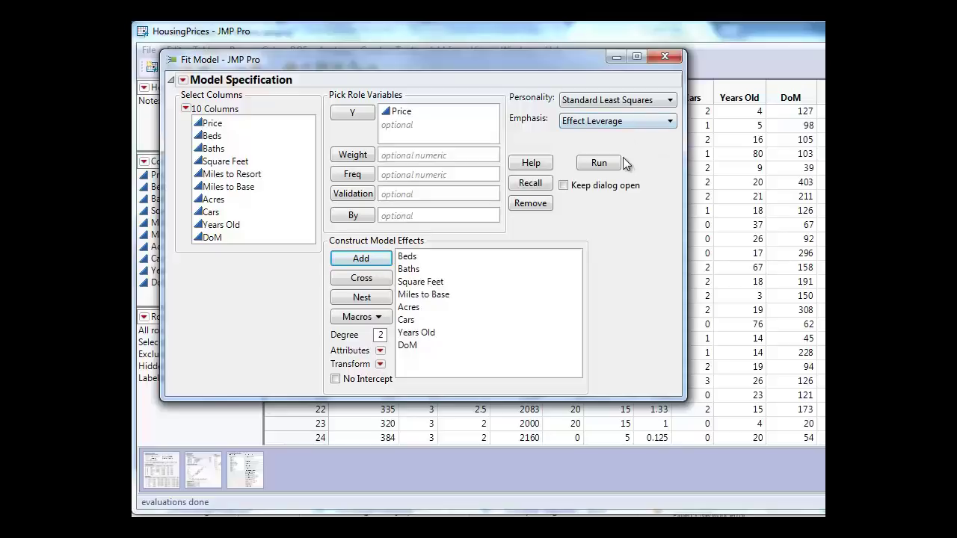
Step: Change the model personality to Stepwise, run it, and move the stepwise report fully into view
{"action": "left_click", "coordinate": [669, 102]}
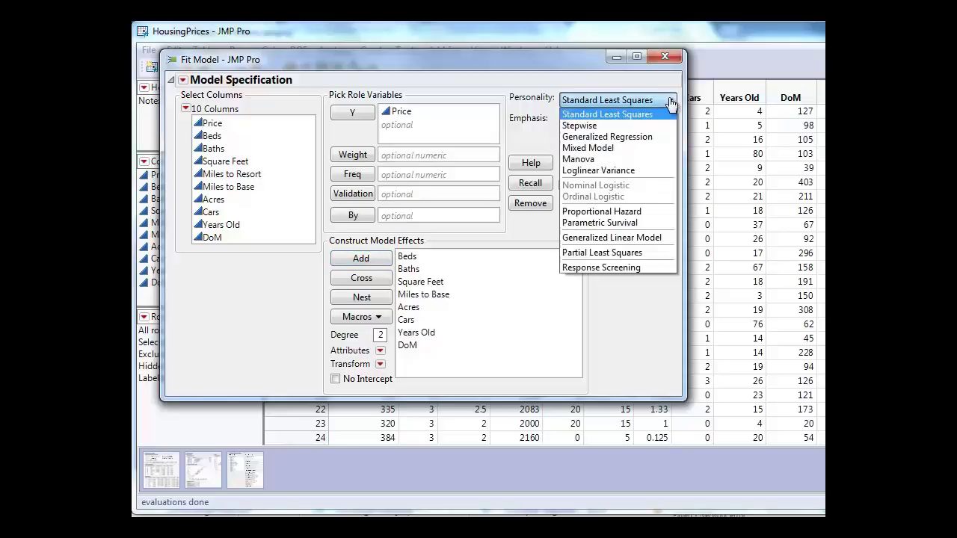
{"action": "left_click", "coordinate": [590, 126]}
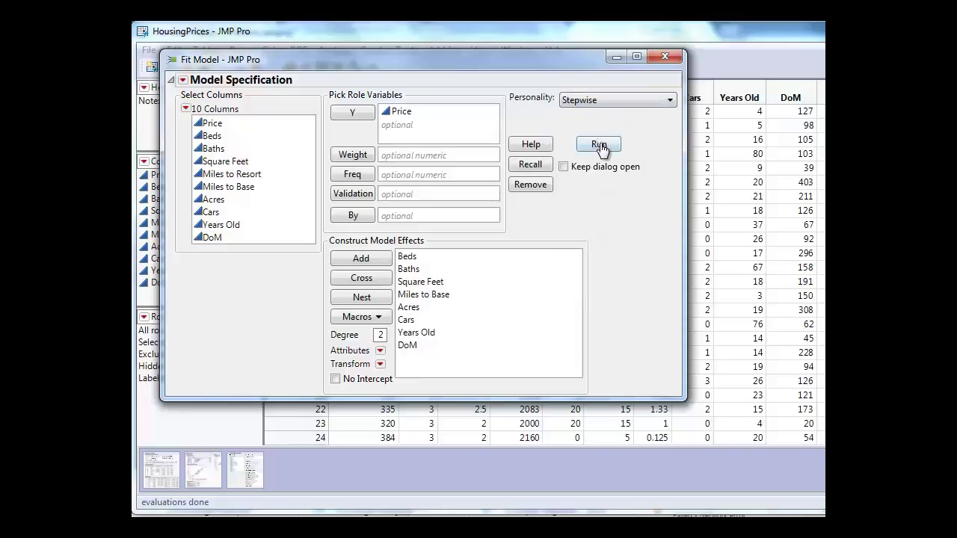
{"action": "left_click", "coordinate": [602, 145]}
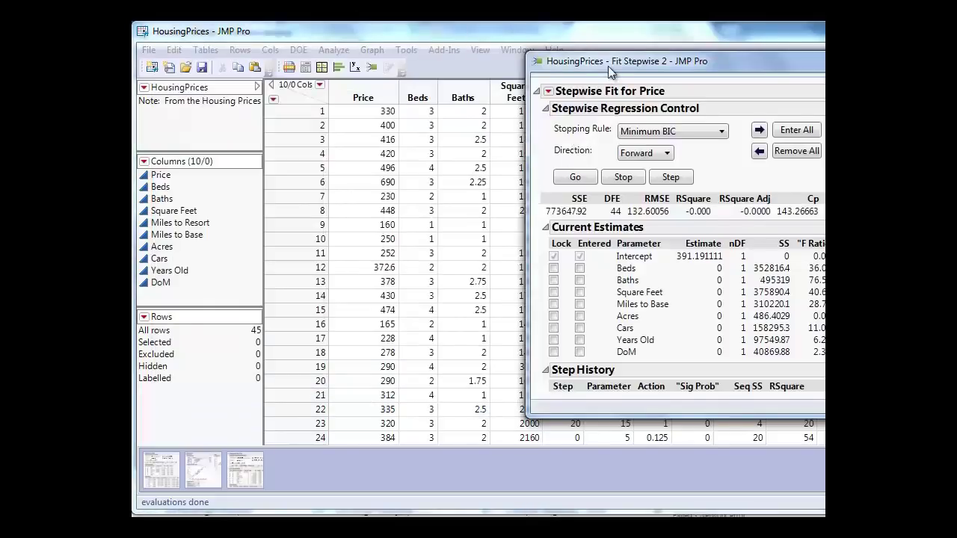
{"action": "left_click_drag", "start_coordinate": [608, 66], "coordinate": [489, 50]}
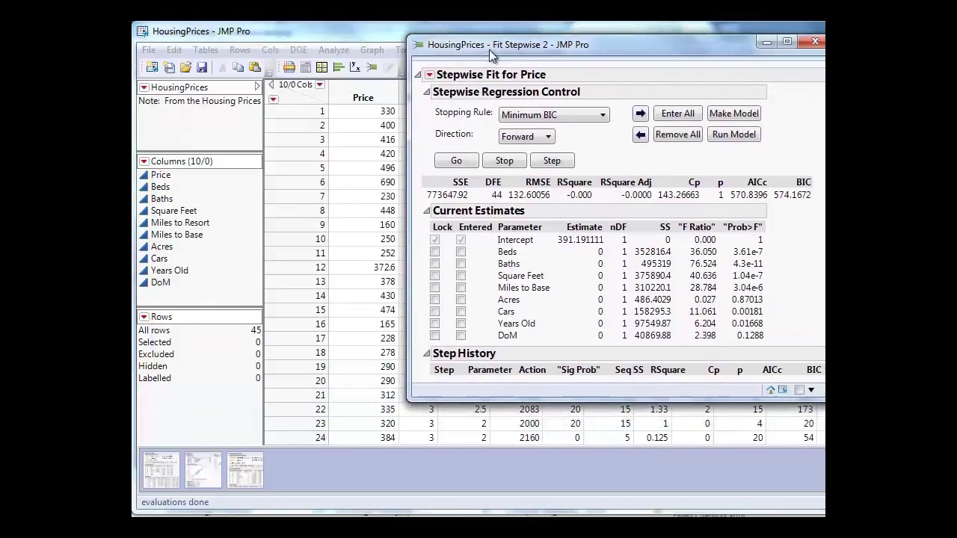
Step: Enter all candidate terms into the stepwise model and remove them all again, twice
{"action": "left_click", "coordinate": [687, 122]}
{"action": "left_click", "coordinate": [688, 137]}
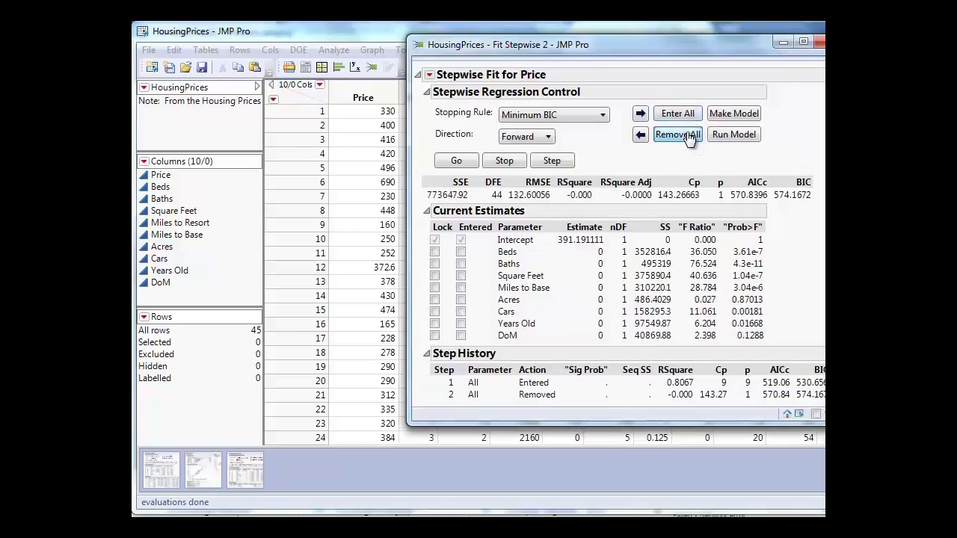
{"action": "left_click", "coordinate": [680, 114]}
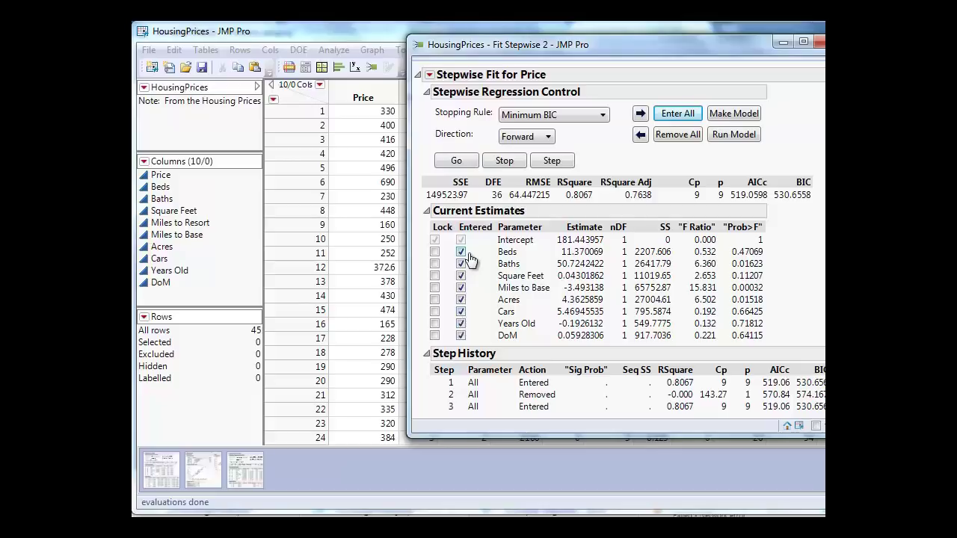
{"action": "left_click", "coordinate": [676, 135]}
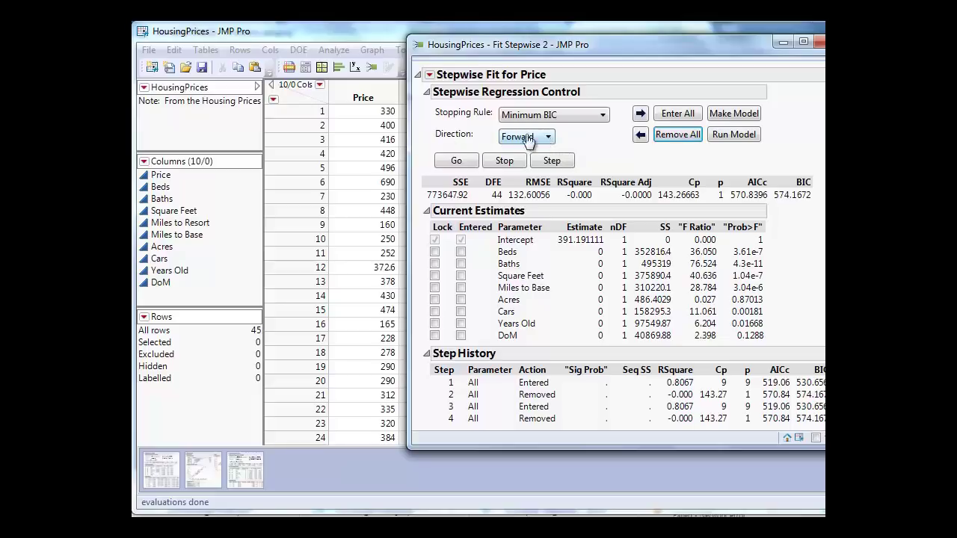
Step: Enter all candidate terms, set the direction to Backward with the Minimum BIC stopping rule, and run the stepwise selection
{"action": "left_click", "coordinate": [677, 114]}
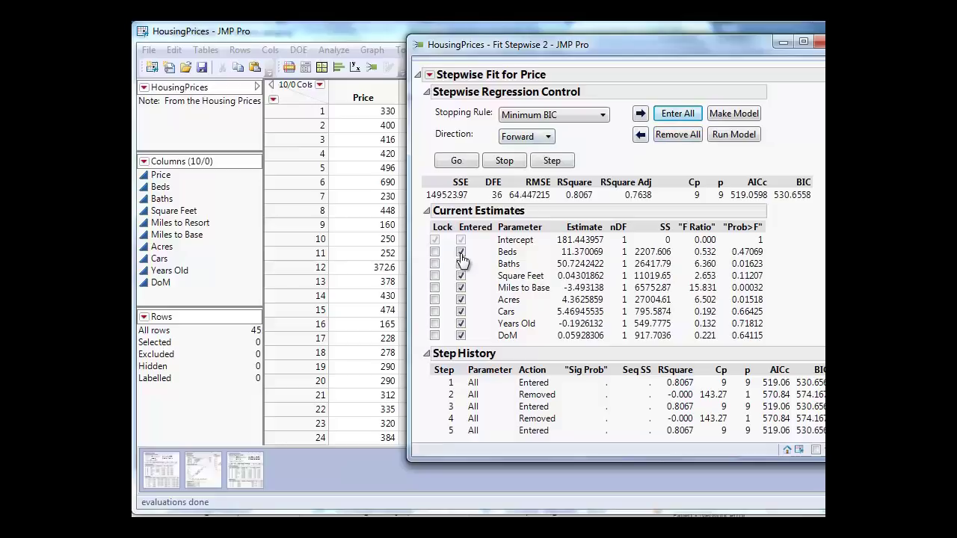
{"action": "left_click", "coordinate": [549, 137]}
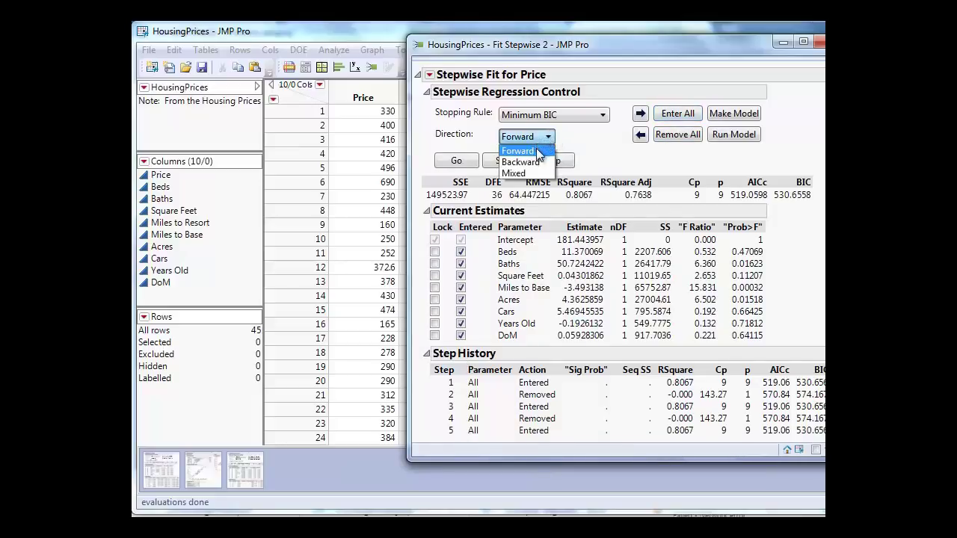
{"action": "left_click", "coordinate": [535, 162]}
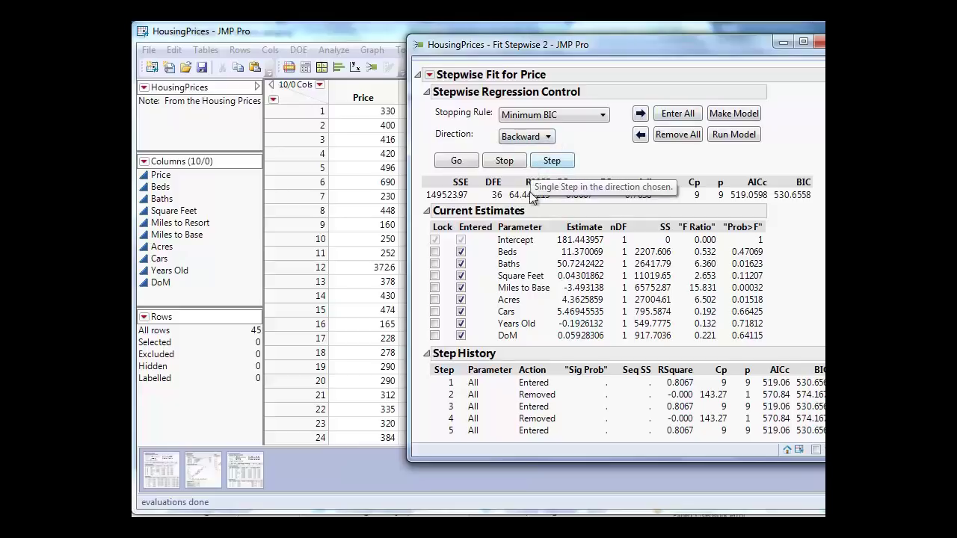
{"action": "left_click", "coordinate": [458, 163]}
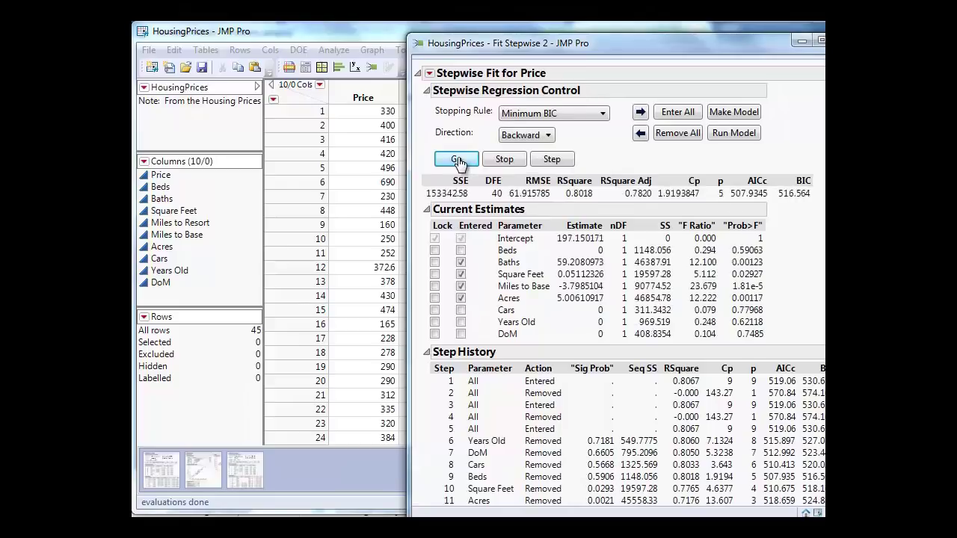